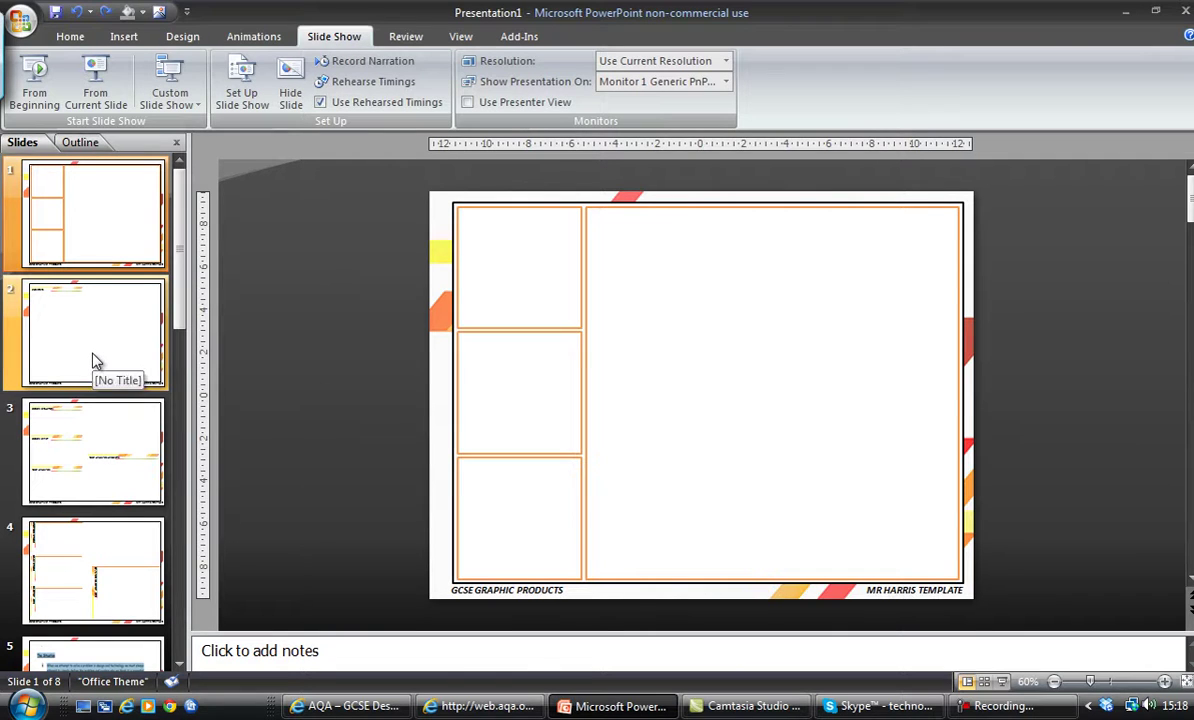
- Review the contents, design situation and vertical-heading layouts on template slides 2, 3 and 4
click(18, 338)
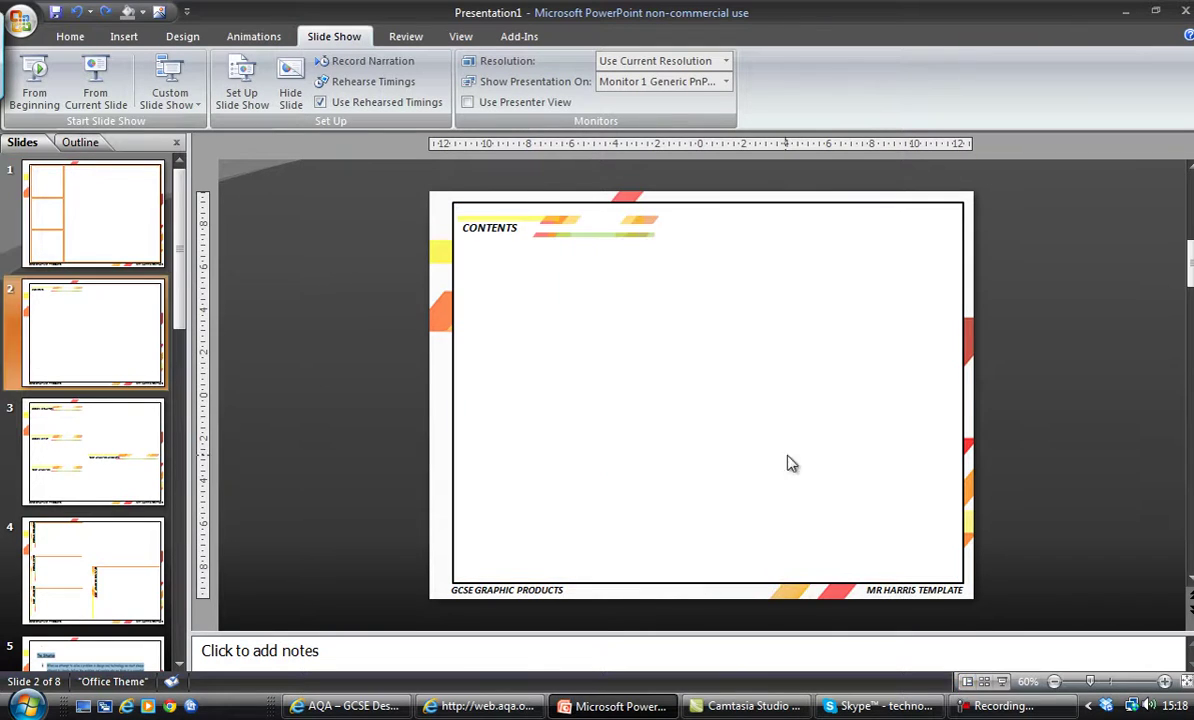
scroll(1088, 640, up, 1)
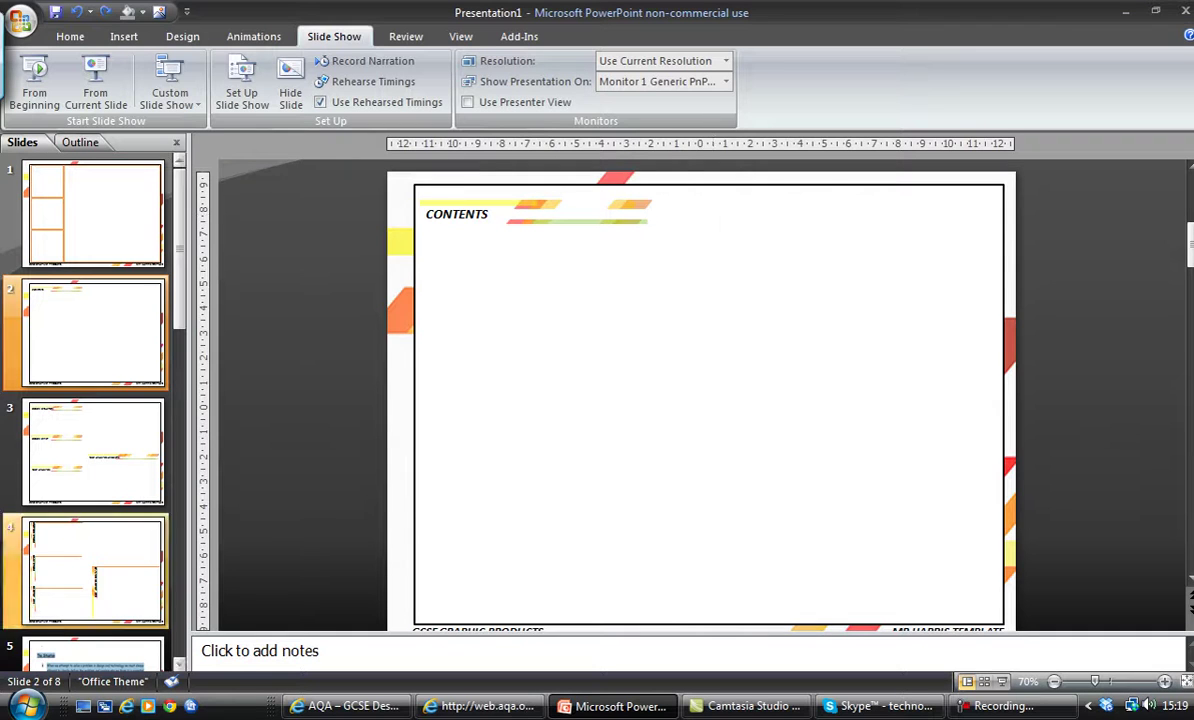
click(12, 462)
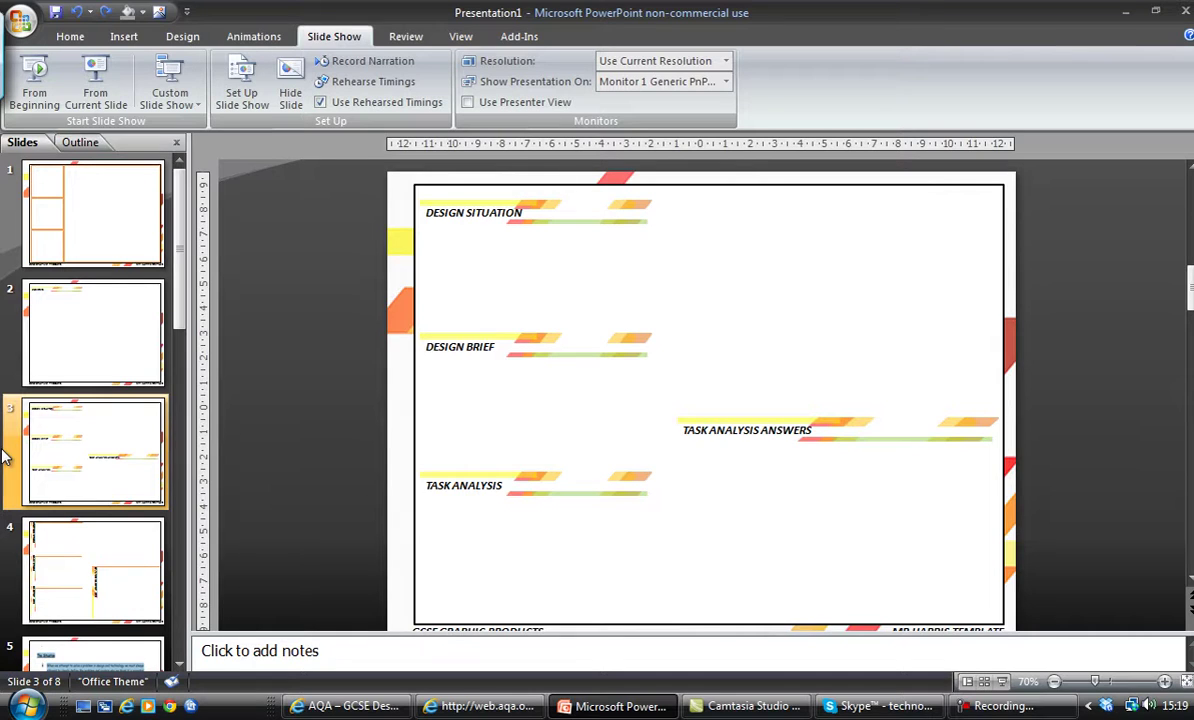
click(22, 570)
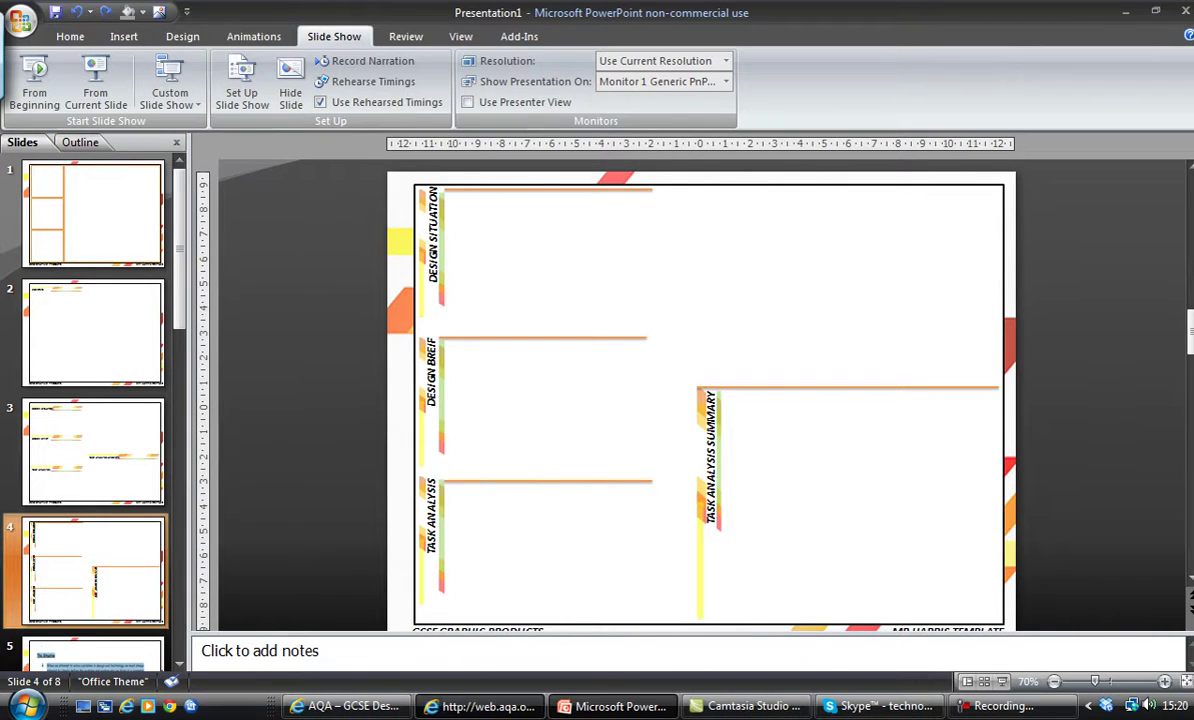
- Switch to the AQA website in the browser and find the GCSE DT: Graphic Products specification page from the home page
click(355, 706)
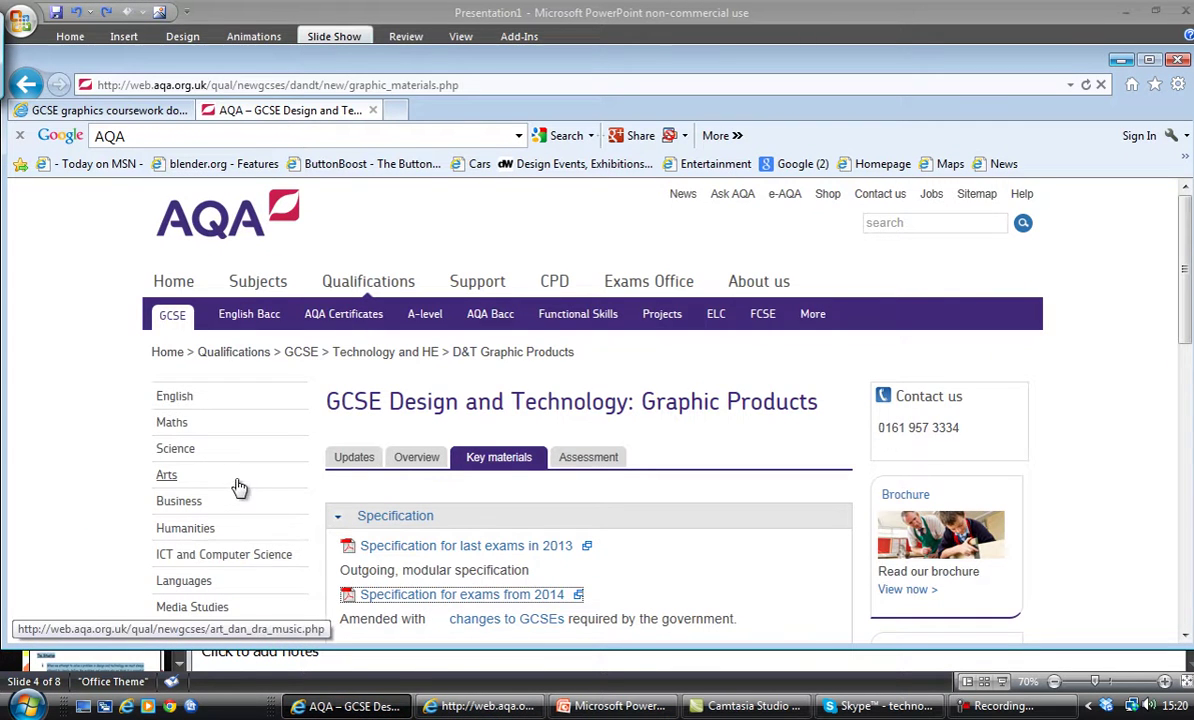
click(185, 290)
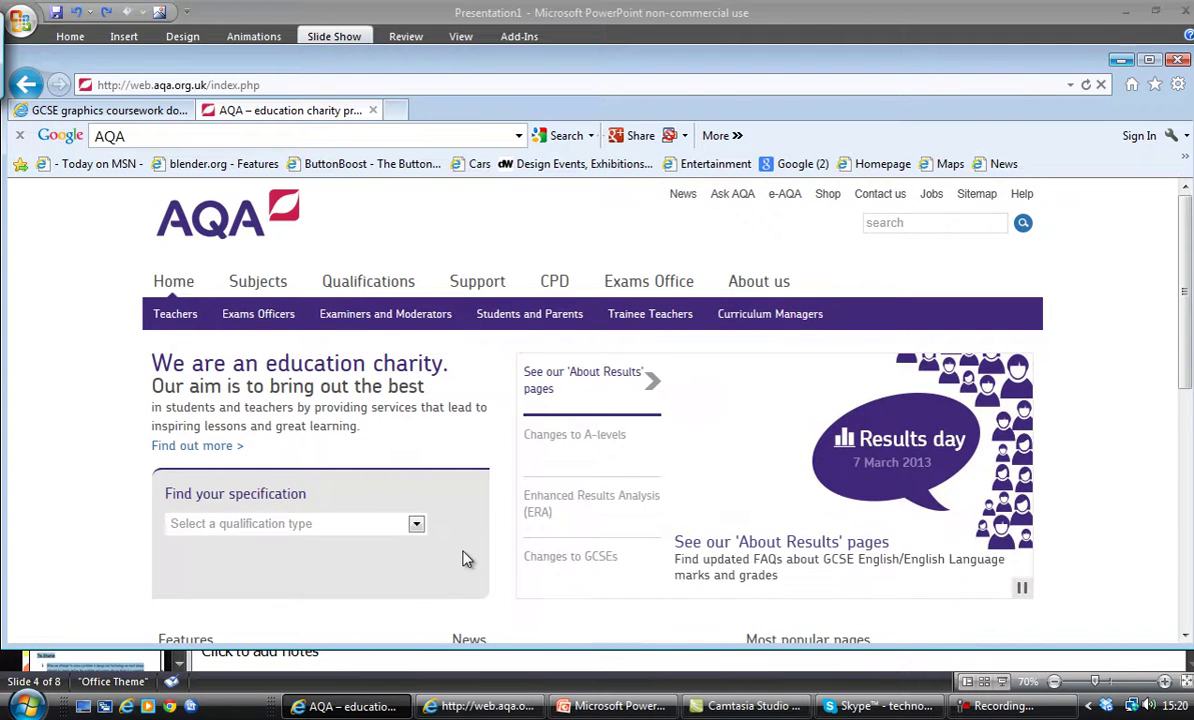
click(416, 525)
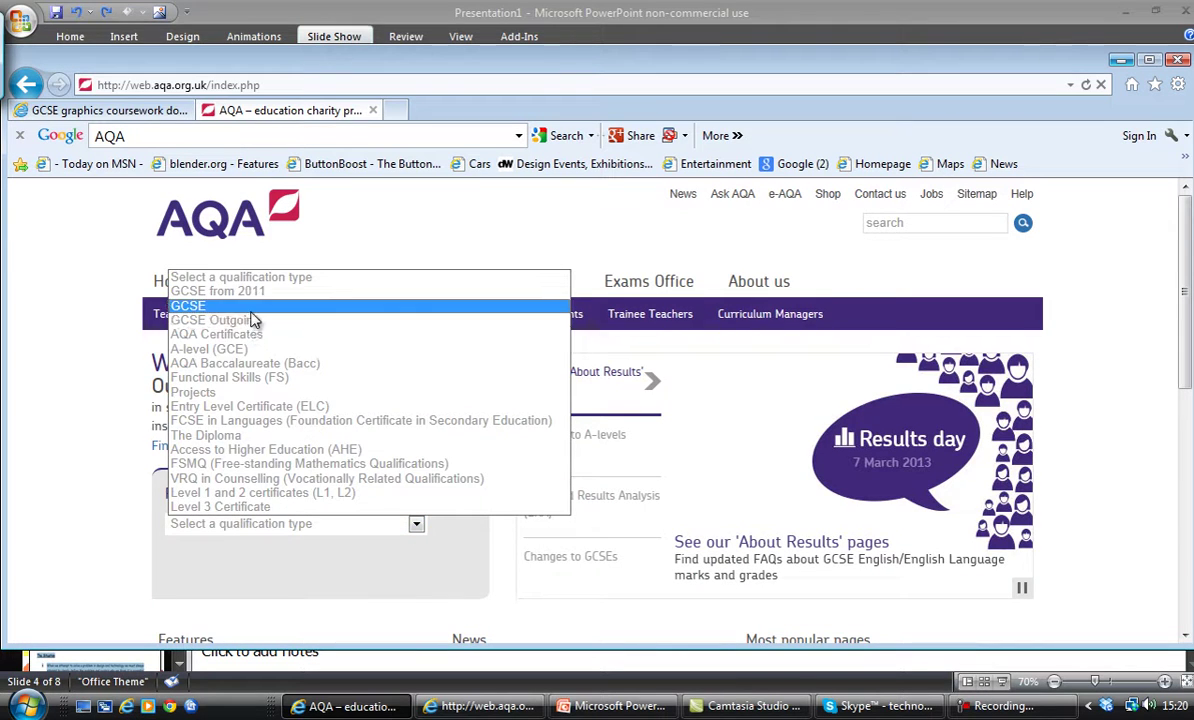
click(250, 309)
click(416, 561)
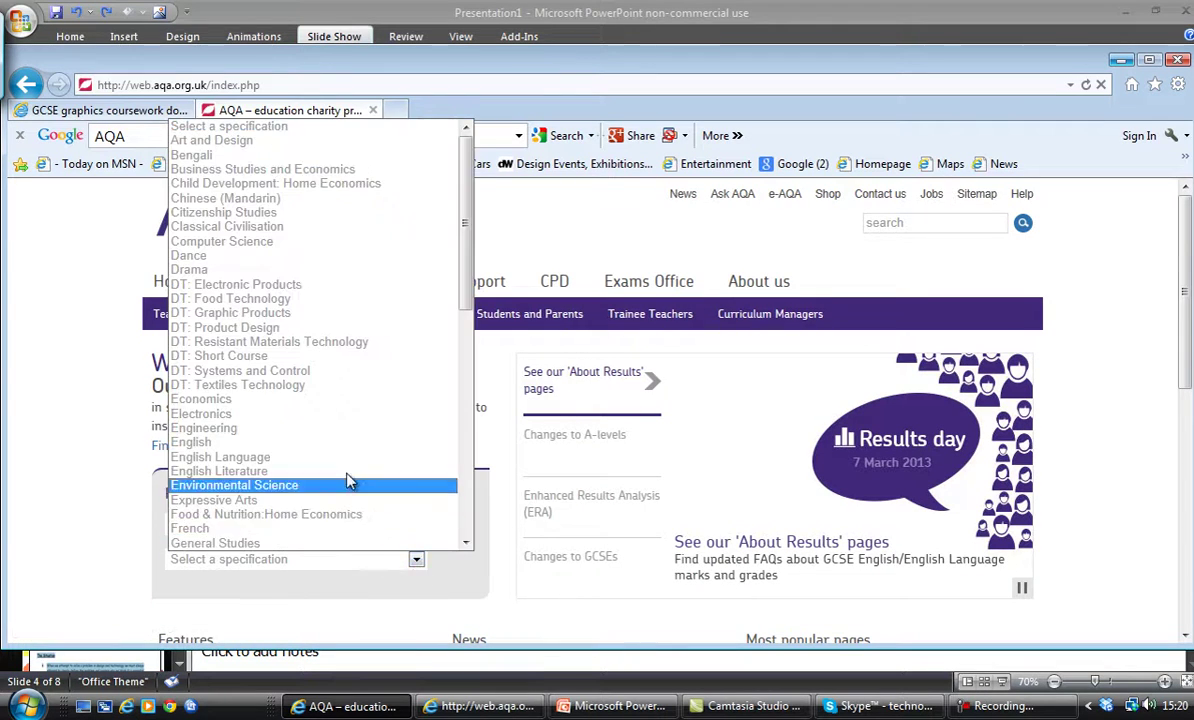
click(313, 312)
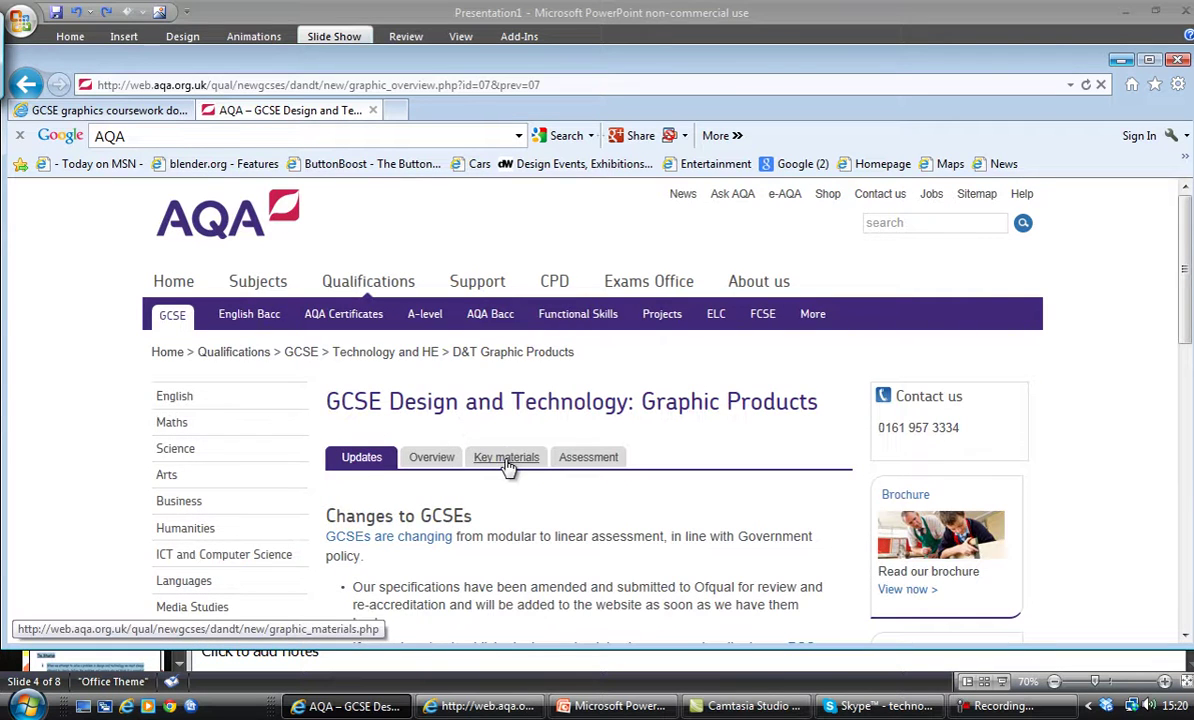
- Show the specification downloads in the key materials for Graphic Products, and minimise the browser window
click(506, 466)
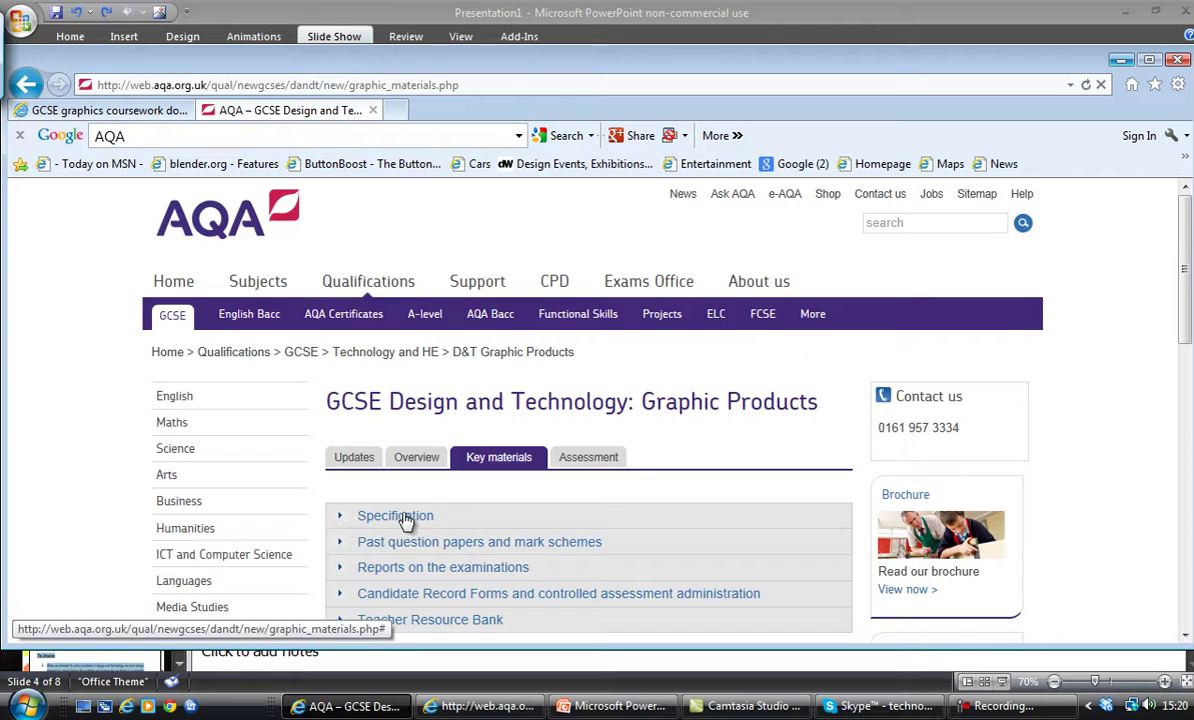
click(356, 517)
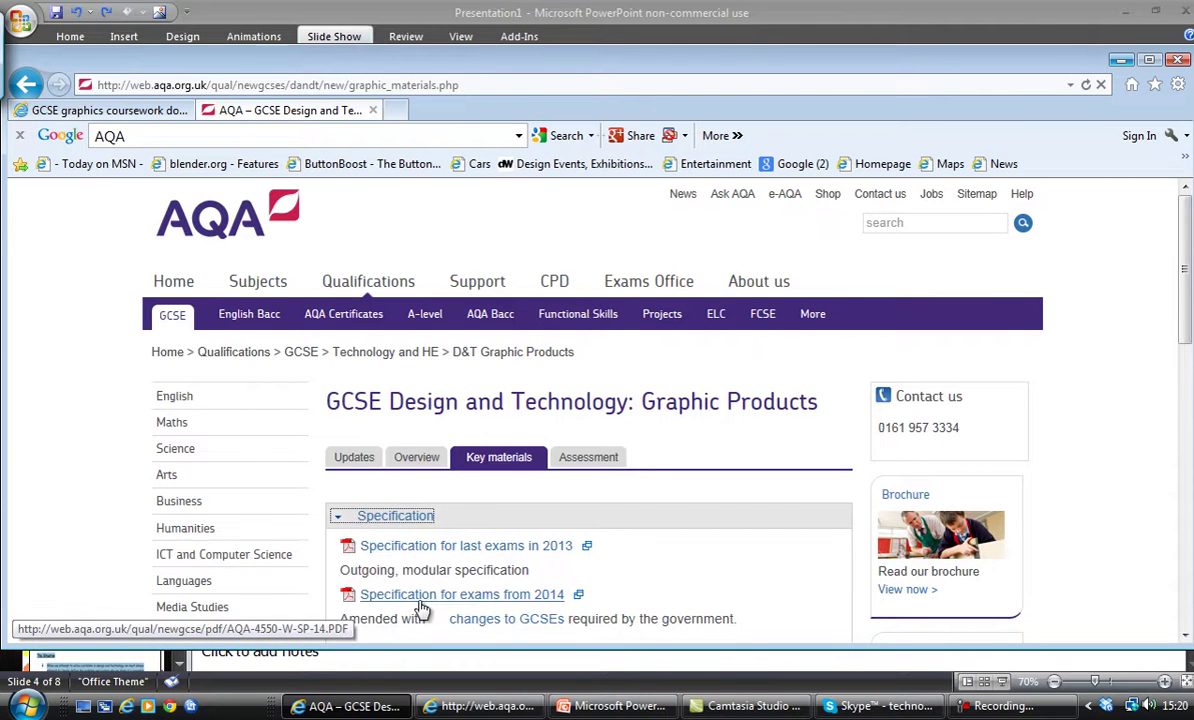
scroll(421, 609, down, 1)
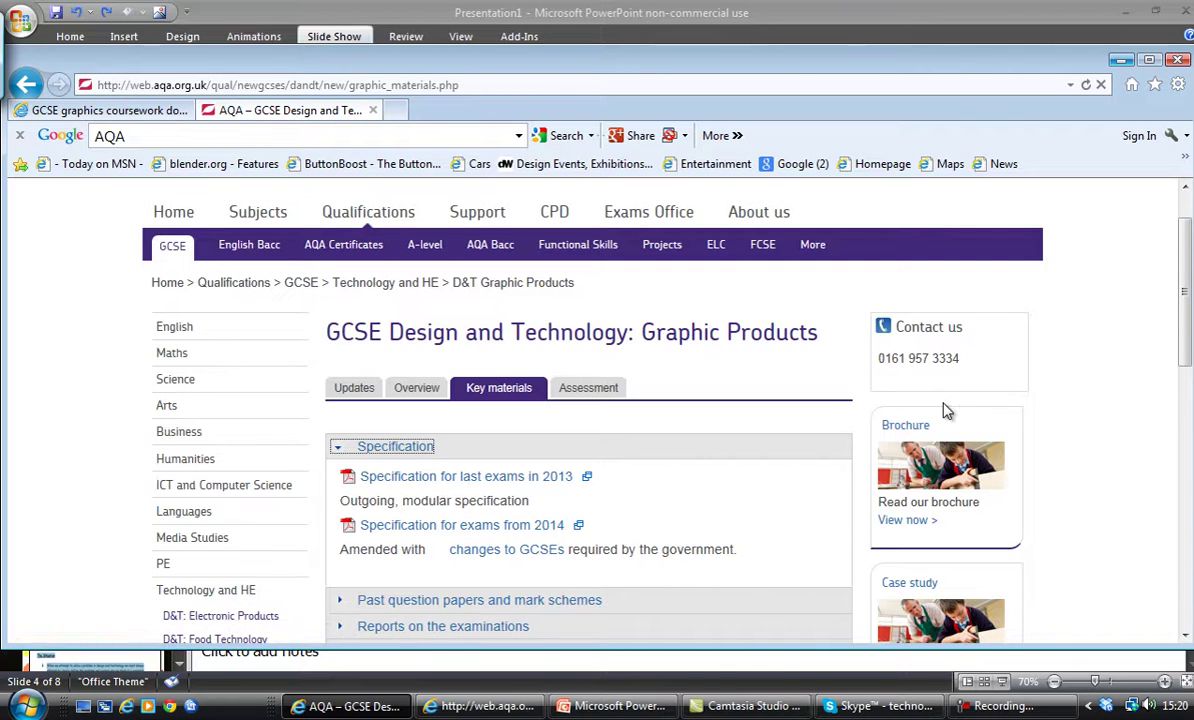
click(1121, 60)
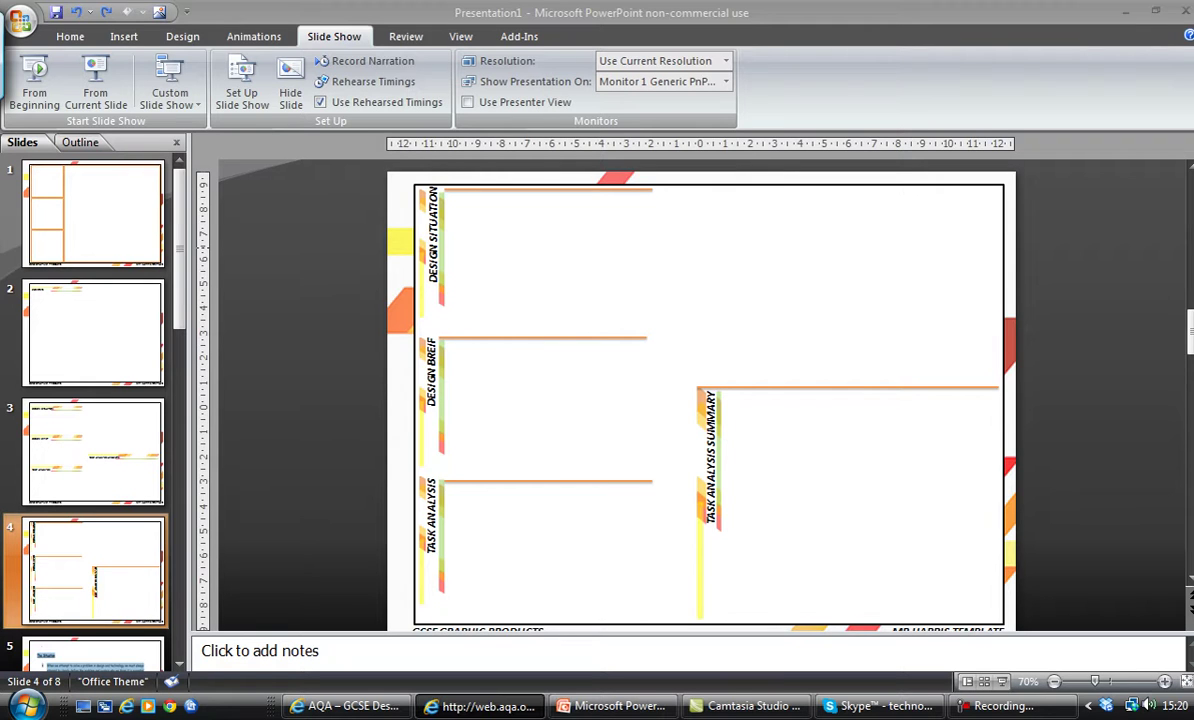
- Examine the controlled assessment summary and the Criterion 1 mark bands in the AQA specification PDF, and return to the presentation
click(482, 706)
drag(1007, 74, 1095, 31)
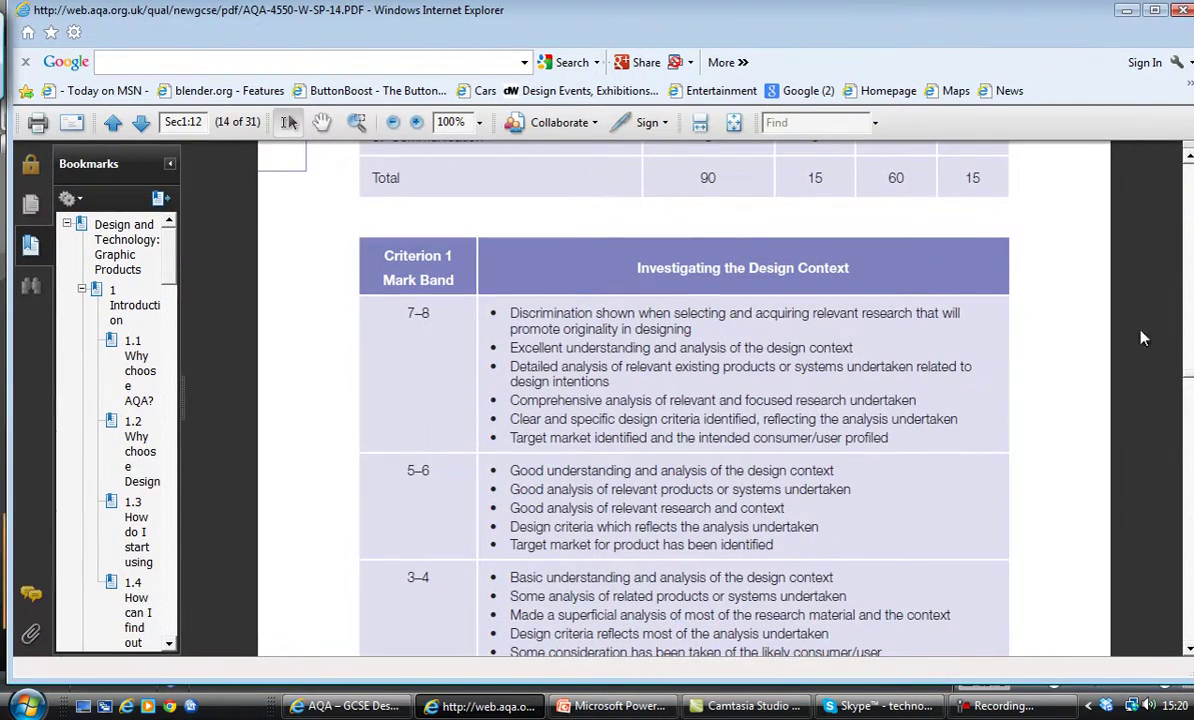
scroll(1125, 338, up, 10)
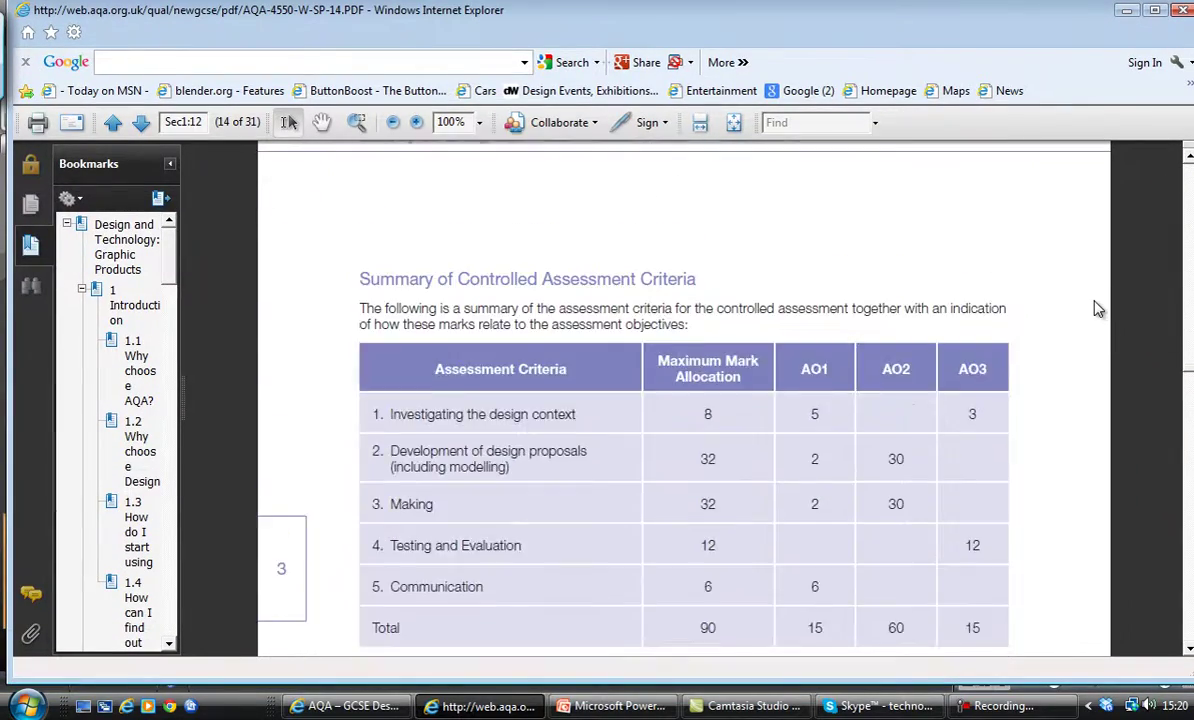
scroll(1095, 308, up, 8)
scroll(1090, 312, down, 12)
scroll(1088, 314, down, 4)
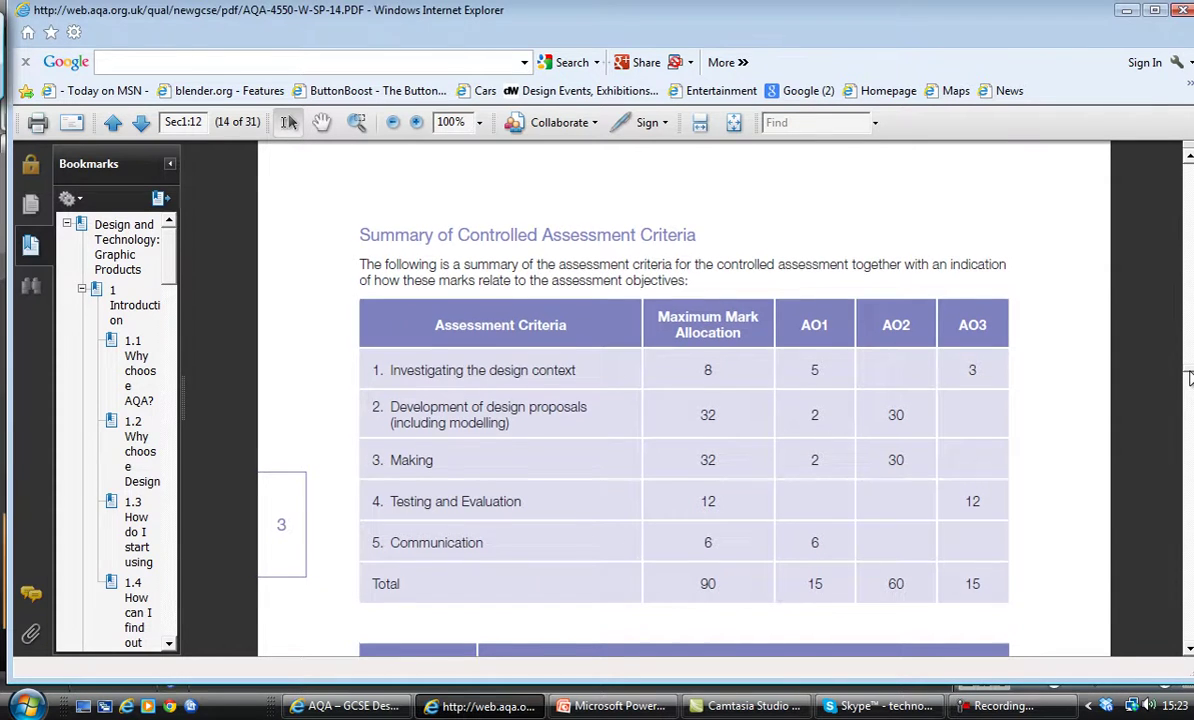
scroll(1190, 378, down, 4)
scroll(966, 430, down, 5)
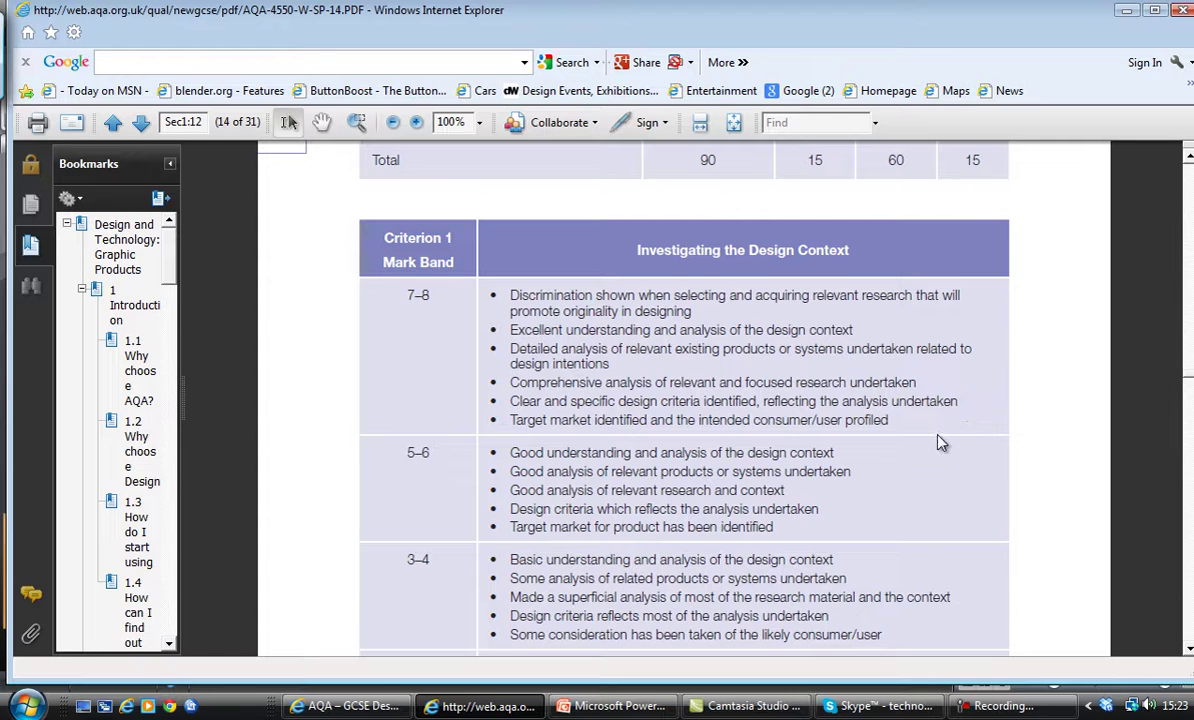
scroll(880, 421, down, 2)
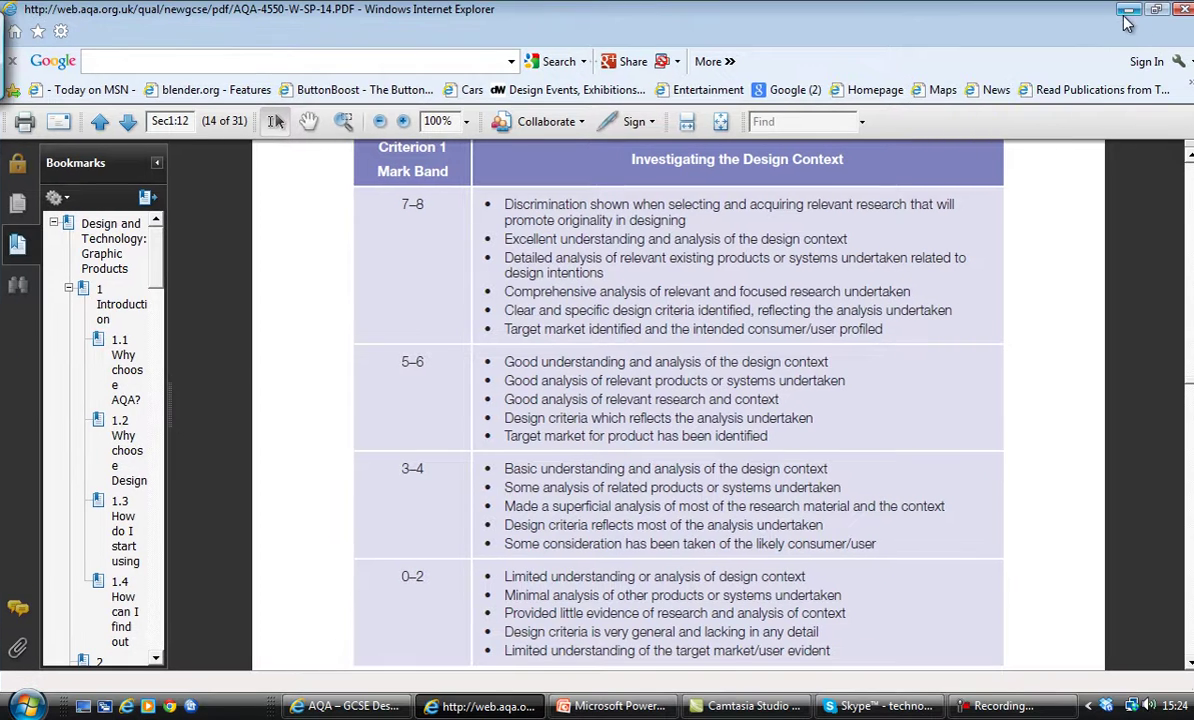
click(1127, 12)
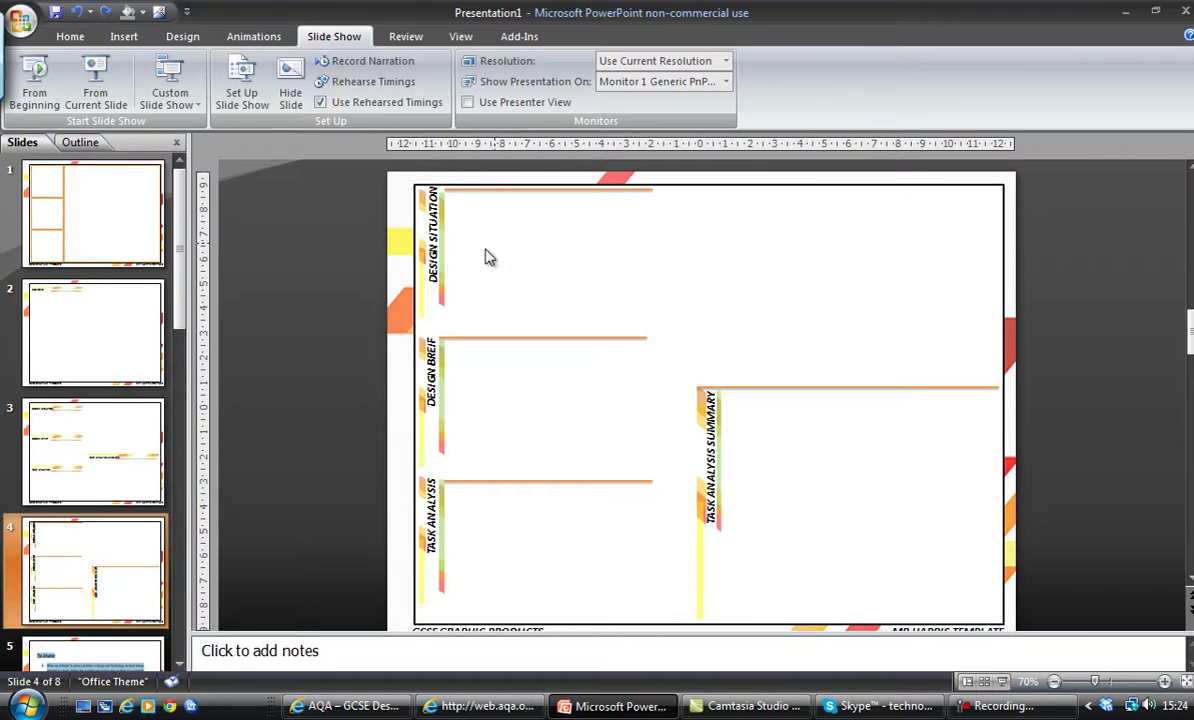
- Review the guidance on writing the situation on slide 5 and the sample client situation on slide 8
scroll(60, 480, down, 2)
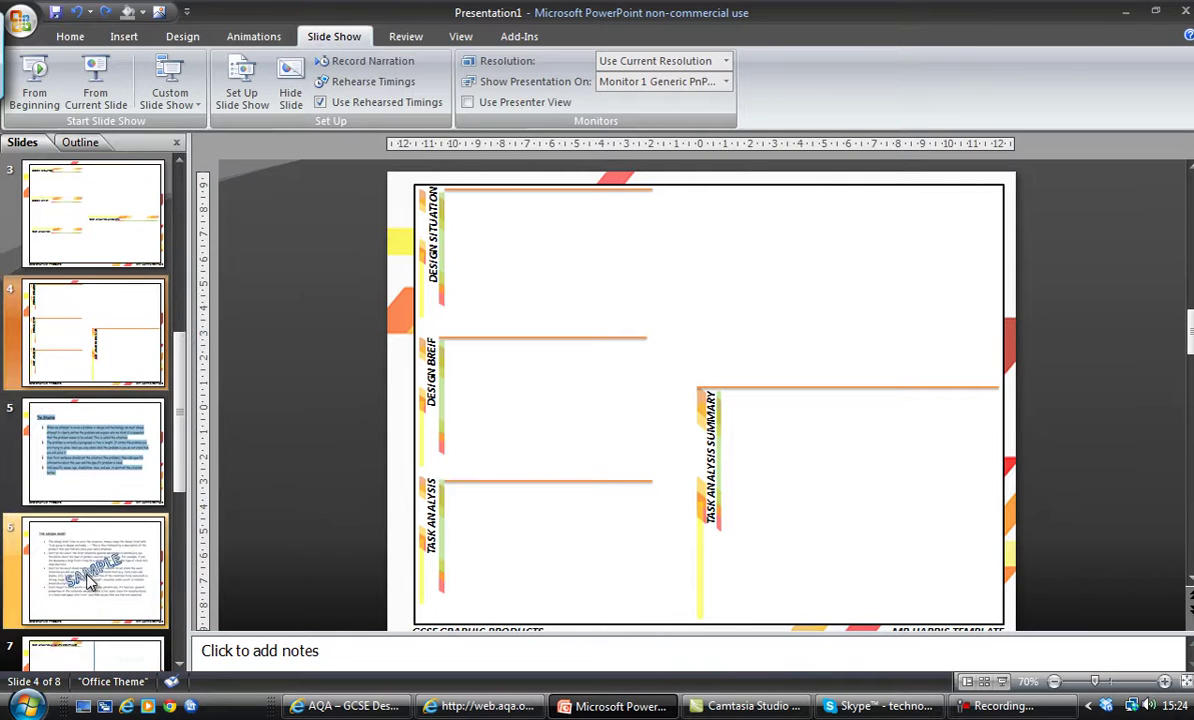
click(18, 488)
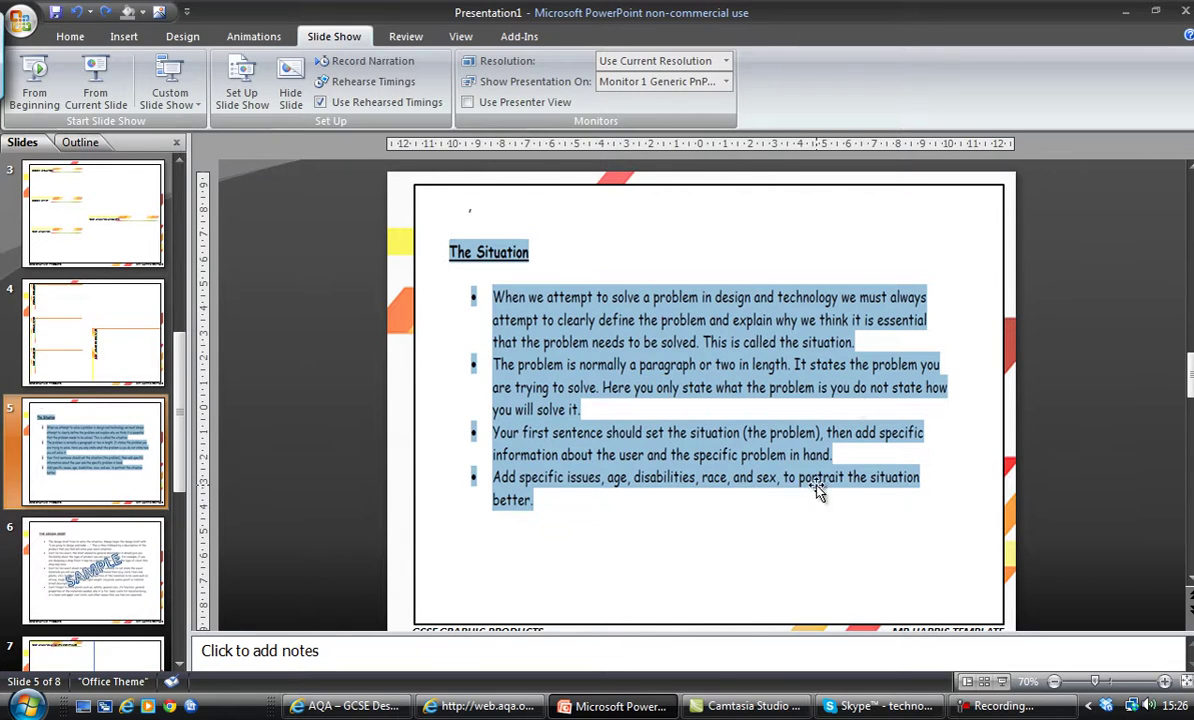
scroll(105, 545, down, 3)
click(142, 588)
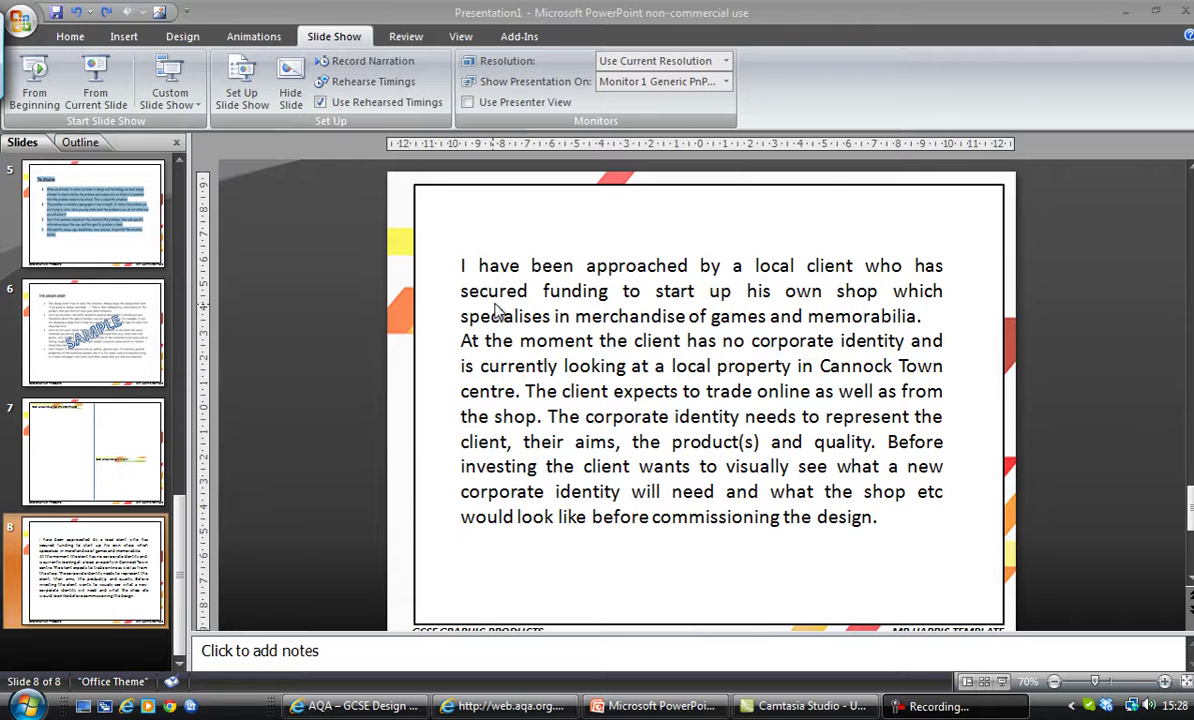
- Delete the word "his" before "own shop" in the first paragraph of slide 8
click(770, 293)
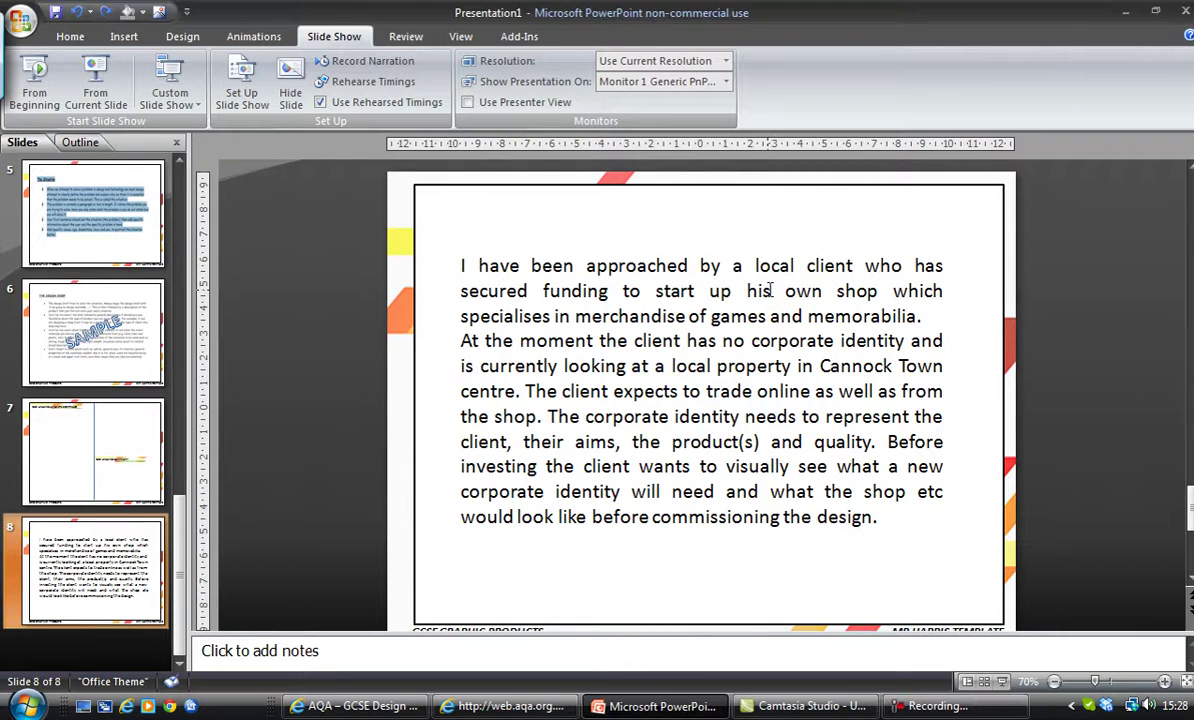
key(BackSpace)
key(BackSpace)
key(BackSpace)
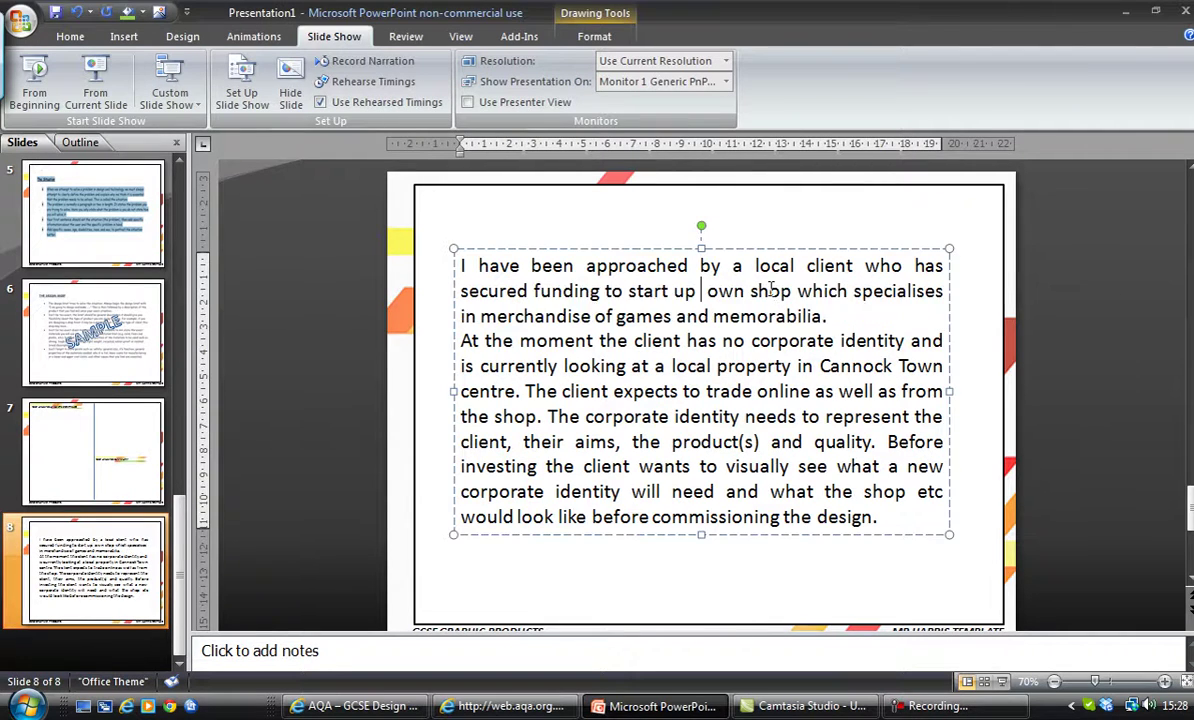
text(THIER)
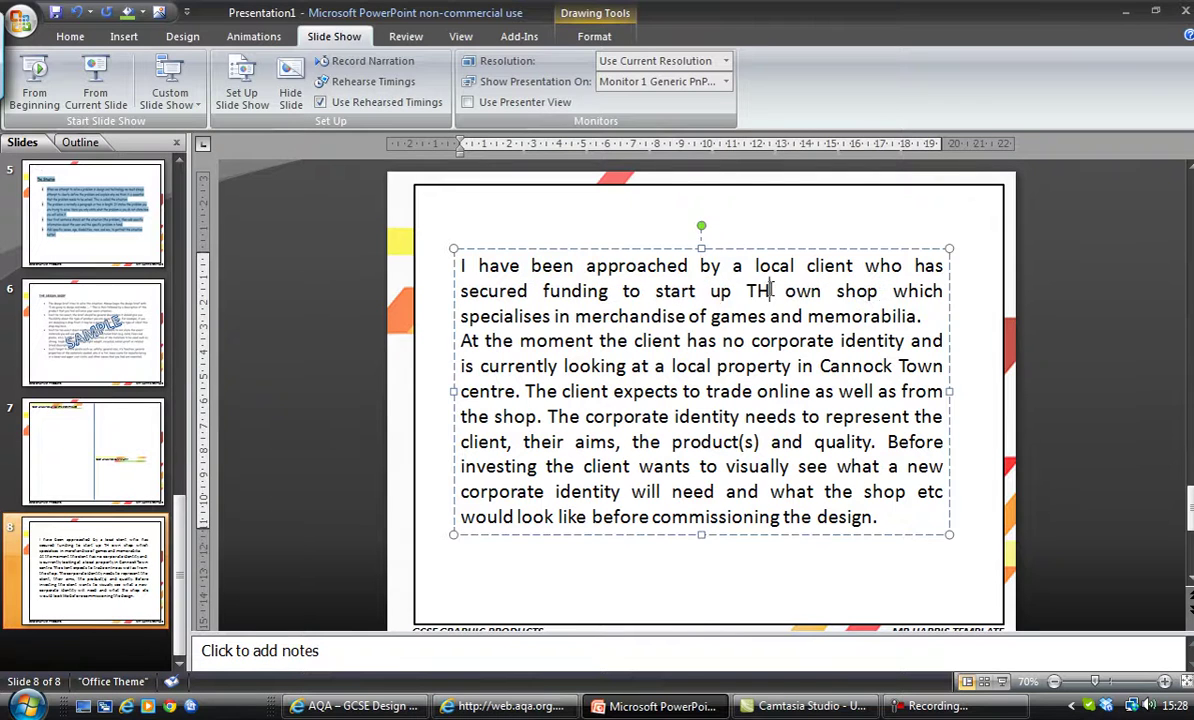
key(BackSpace)
key(BackSpace)
key(BackSpace)
key(BackSpace)
key(BackSpace)
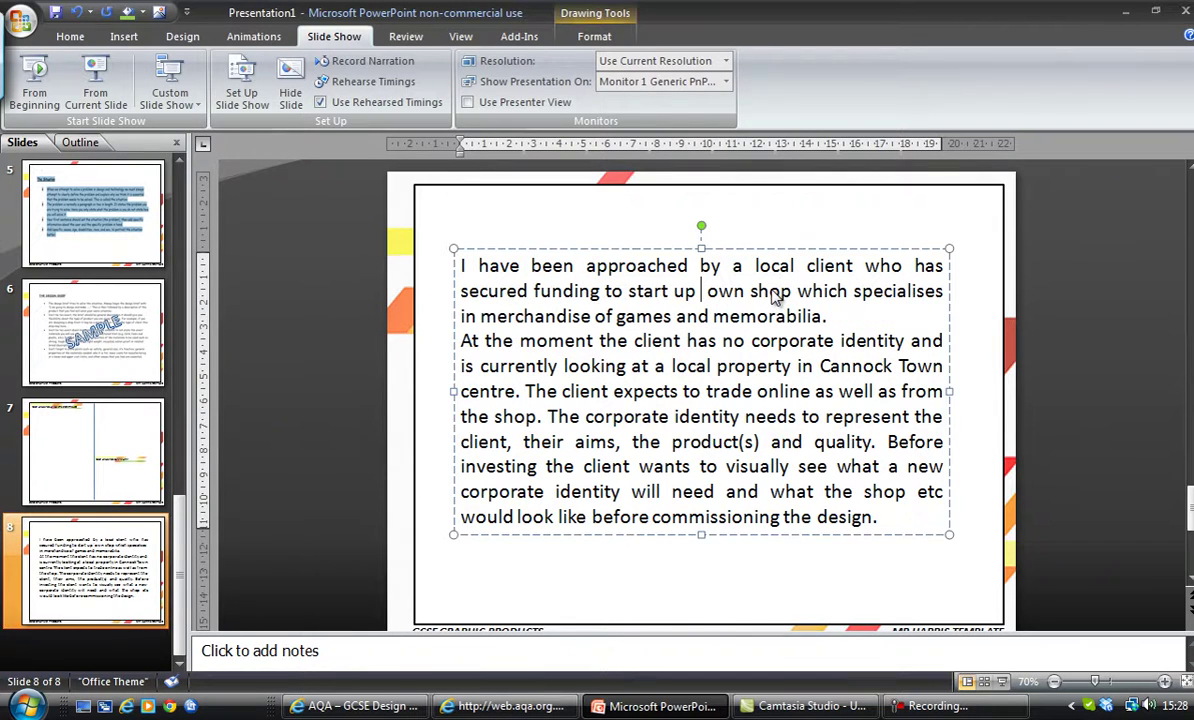
- Insert "their" before "own shop" in the first paragraph, using the spelling suggestion to fix the typo
text(thier)
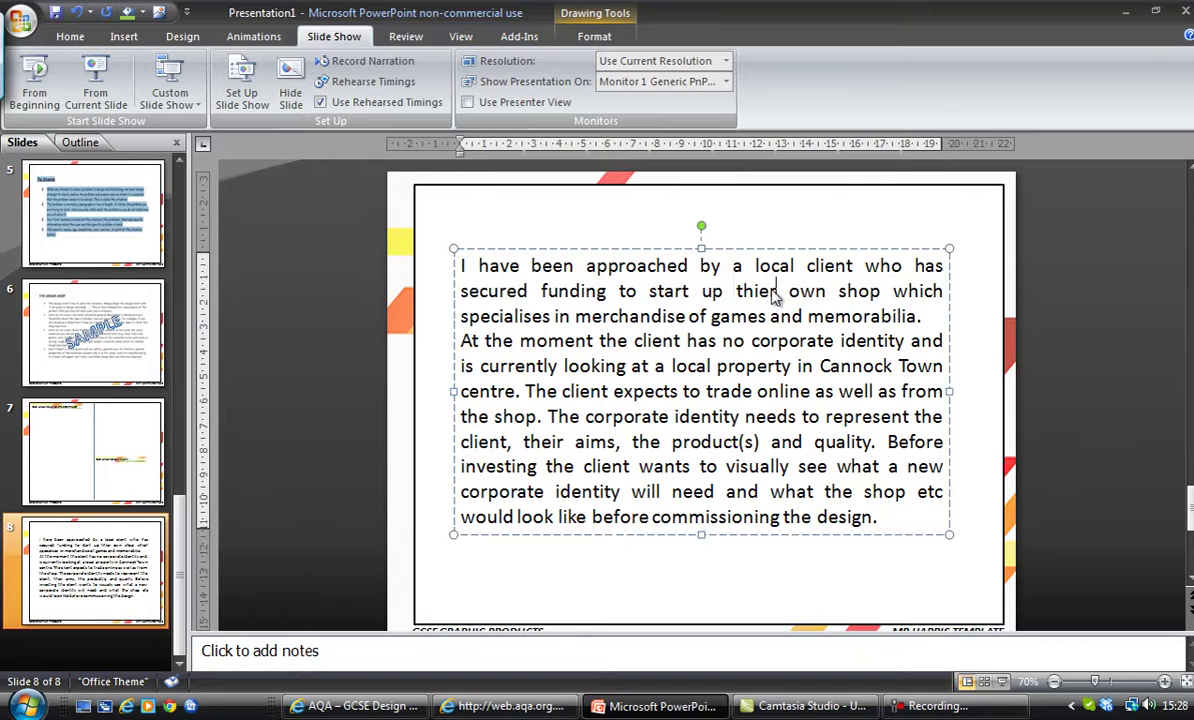
click(905, 316)
right_click(752, 292)
click(788, 303)
- Try left and centre alignment on the first paragraph of the client situation
click(84, 40)
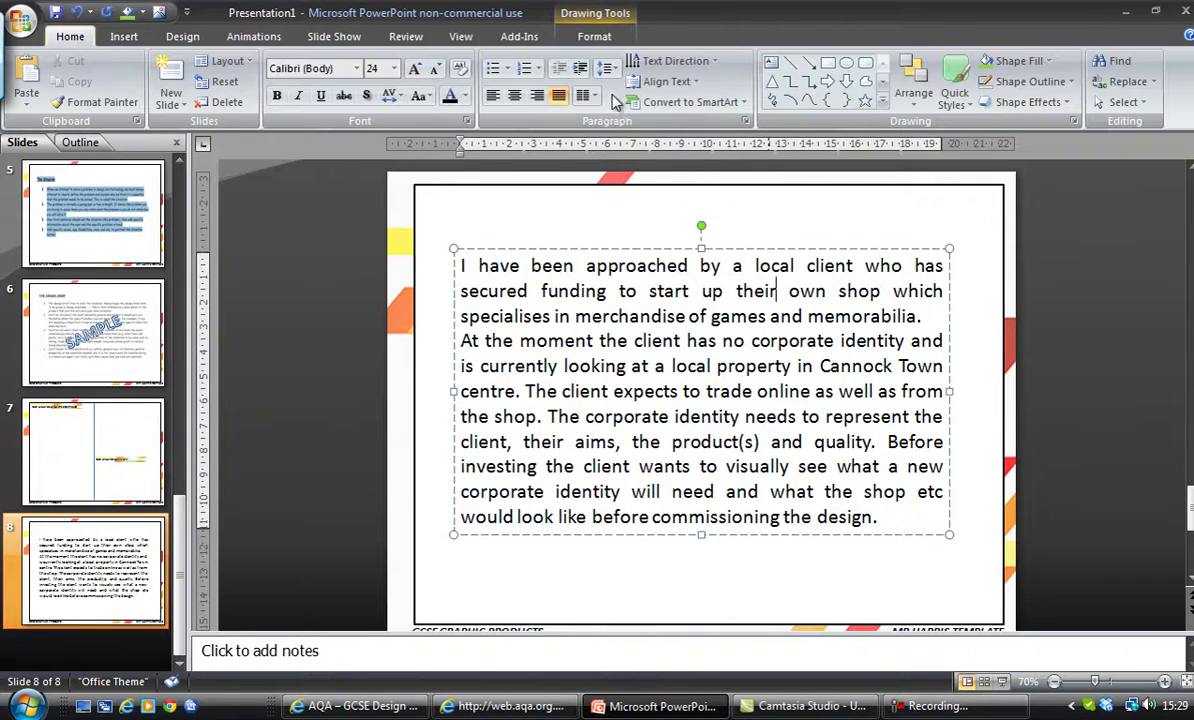
click(492, 97)
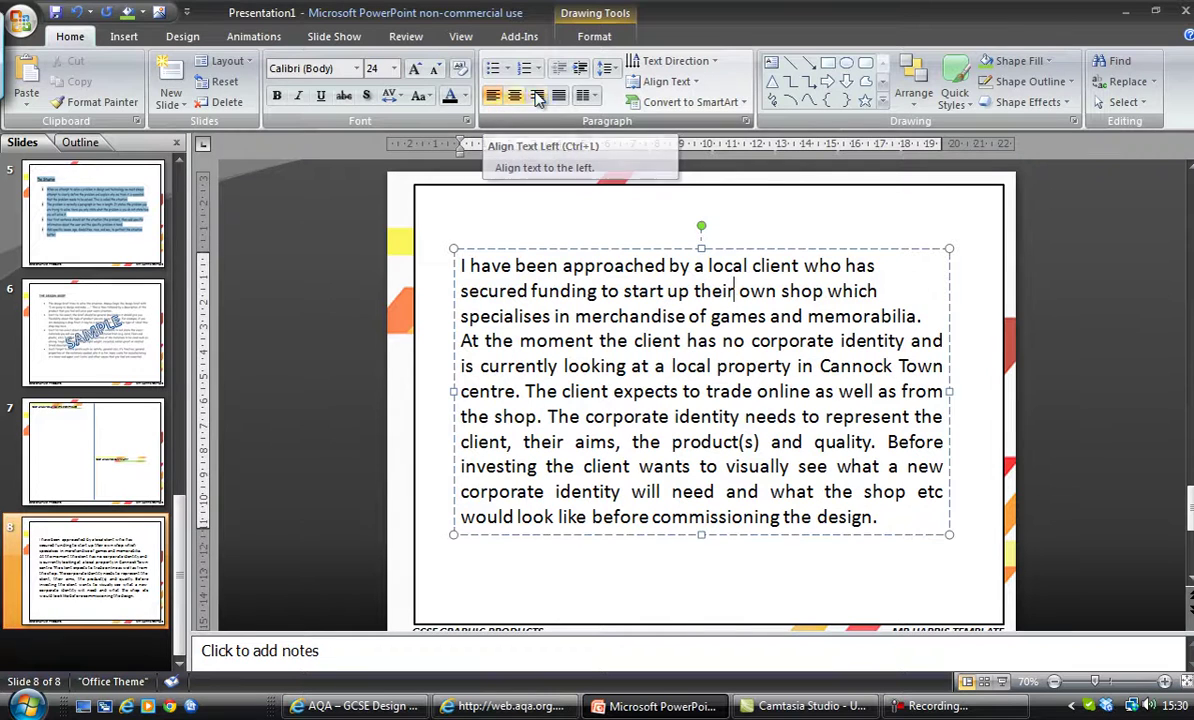
click(514, 96)
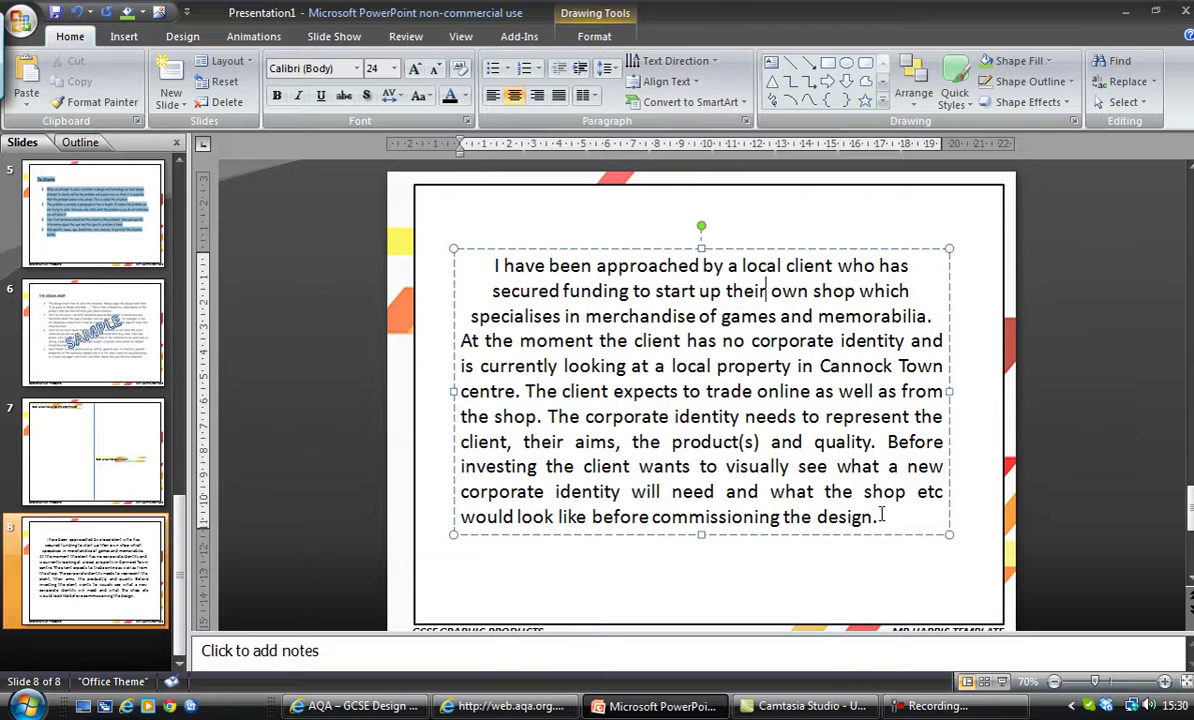
- Justify the whole client situation text on slide 8
drag(877, 517, 453, 232)
key(ctrl+c)
click(559, 97)
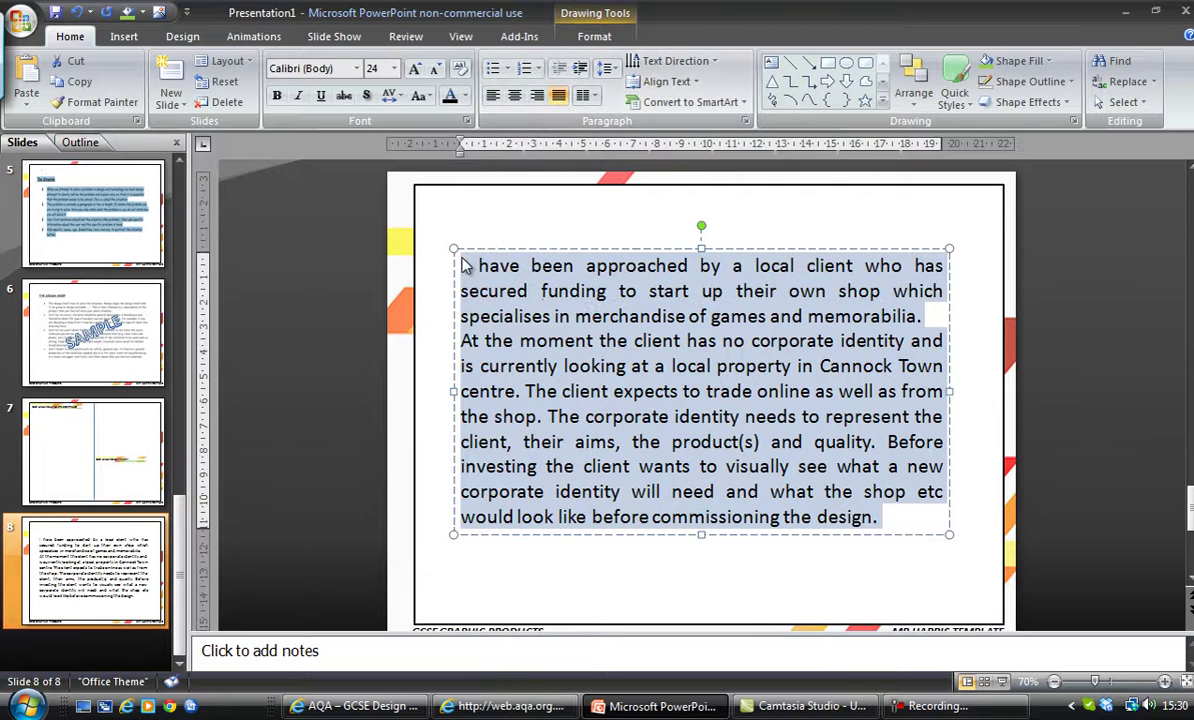
- Set the client situation text to font size 12 and narrow its text box to about half the width
click(394, 68)
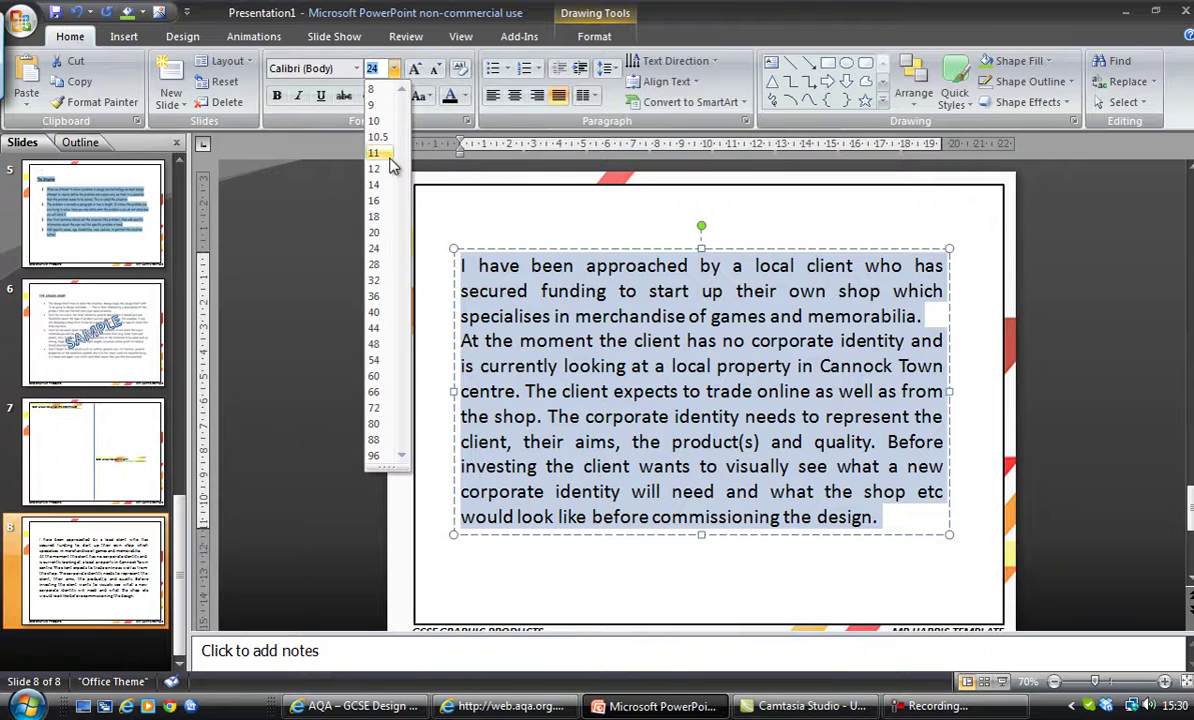
click(390, 169)
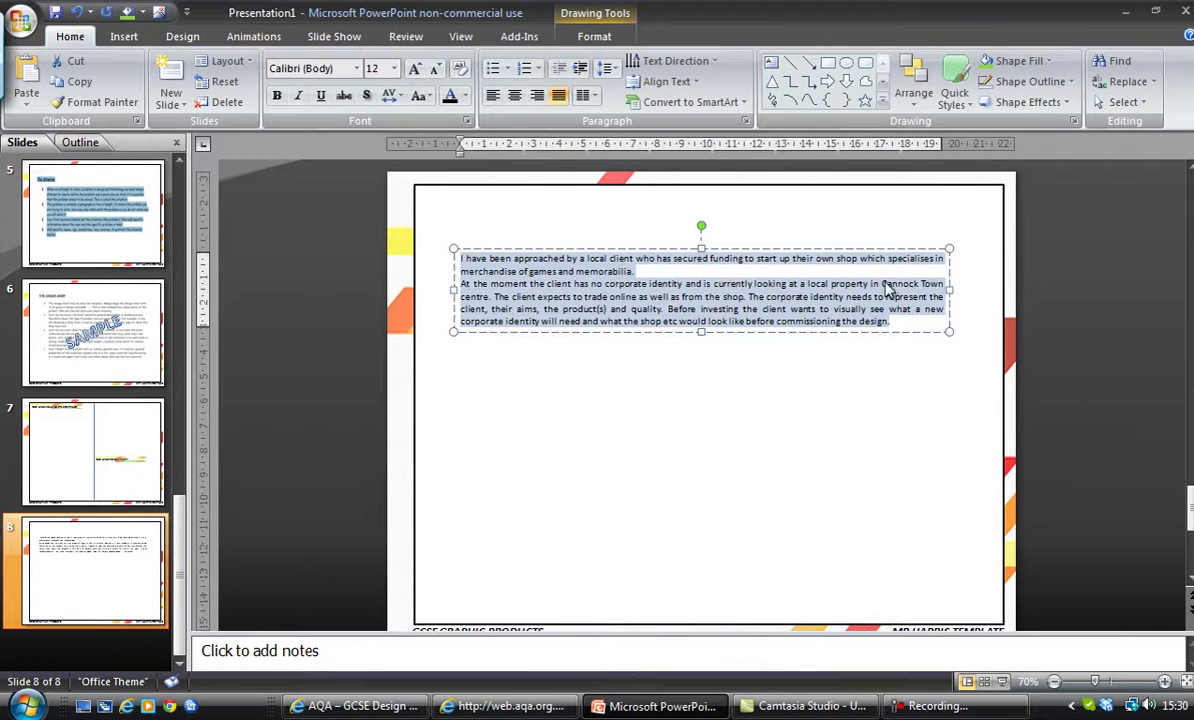
drag(947, 290, 697, 297)
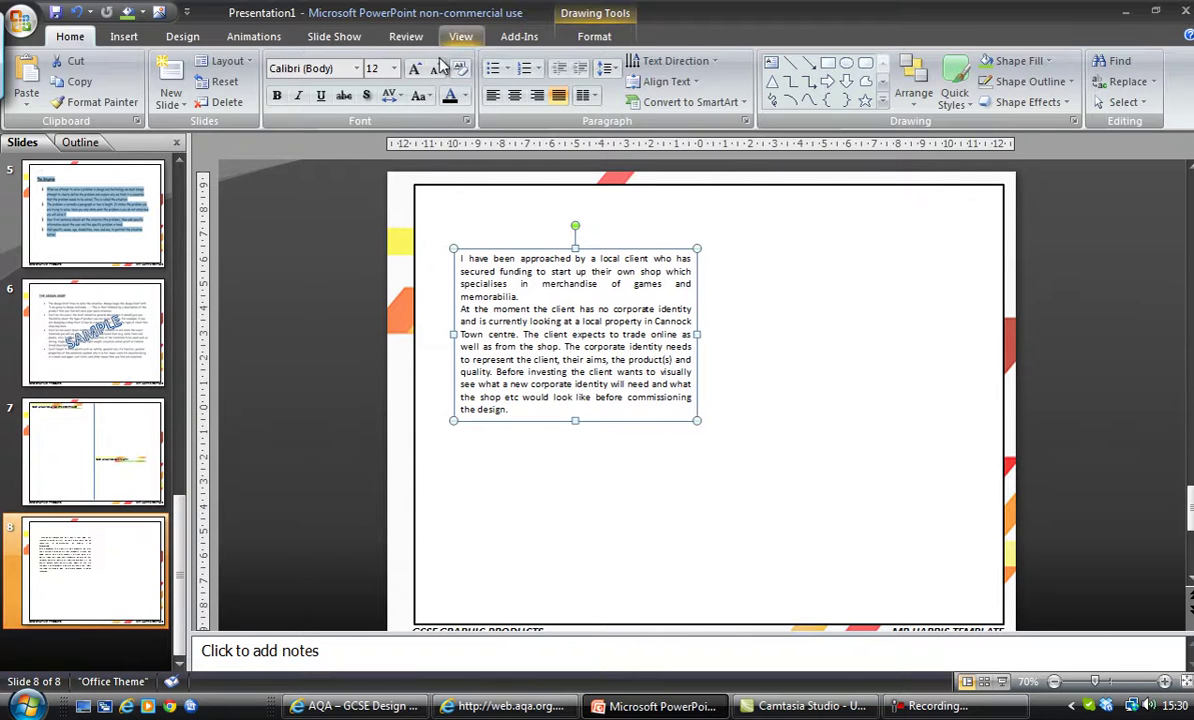
- Look through the available font sizes for the client situation text and reapply size 12
click(394, 68)
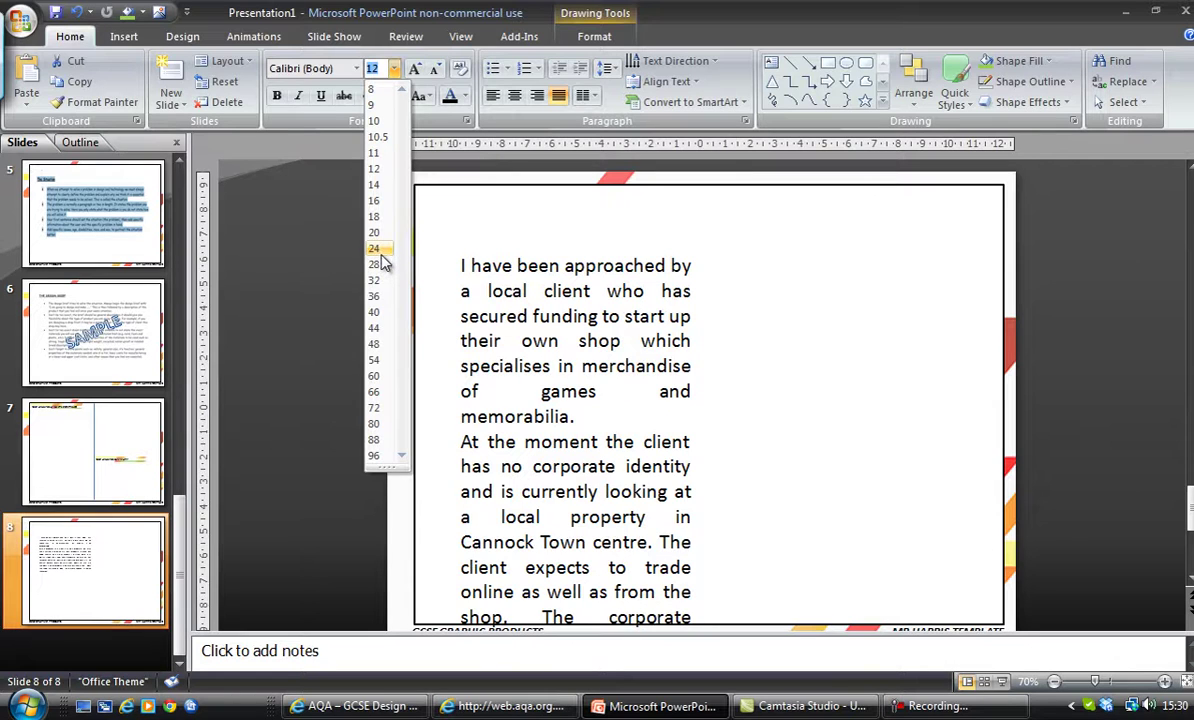
click(386, 170)
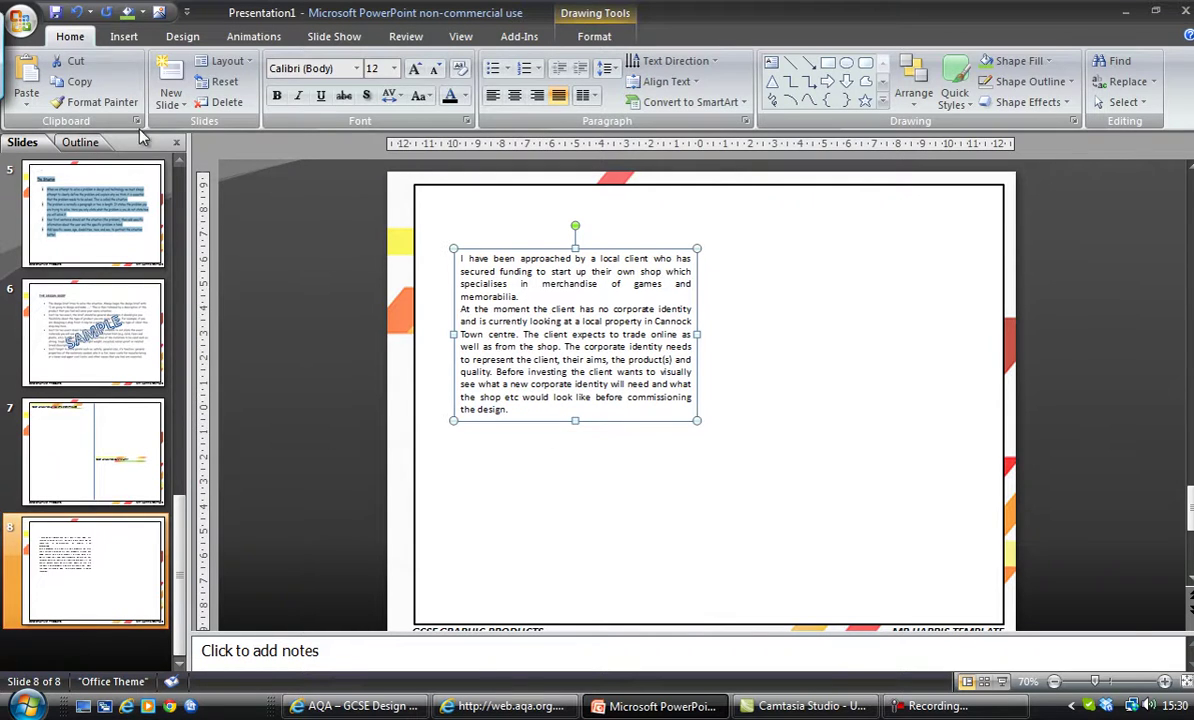
- Paste a copy of the client situation text box onto slide 3 and position it directly beneath the DESIGN SITUATION heading
click(180, 163)
click(180, 163)
click(180, 163)
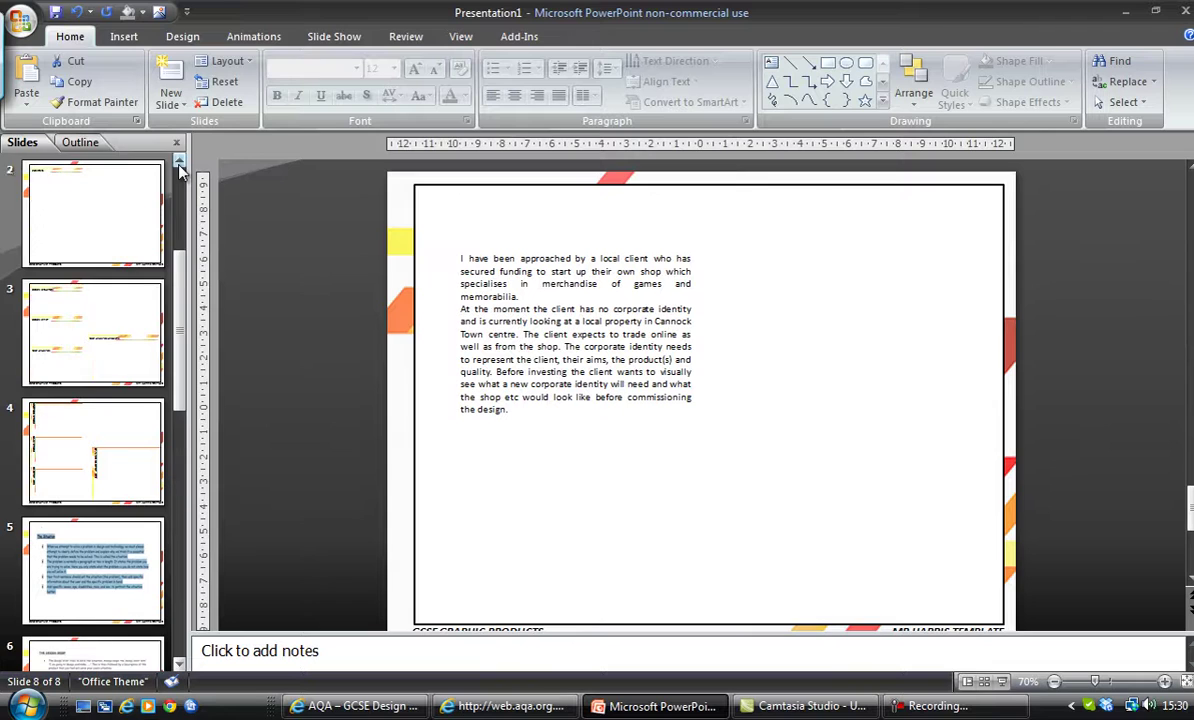
click(92, 297)
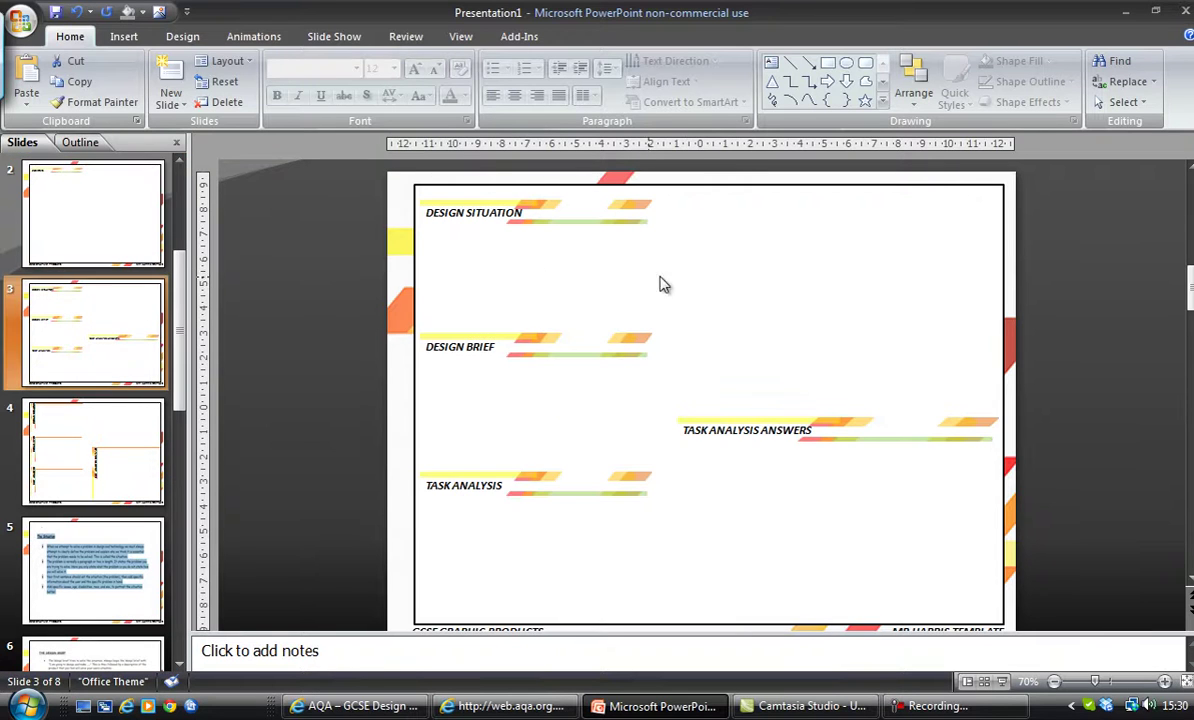
key(ctrl+v)
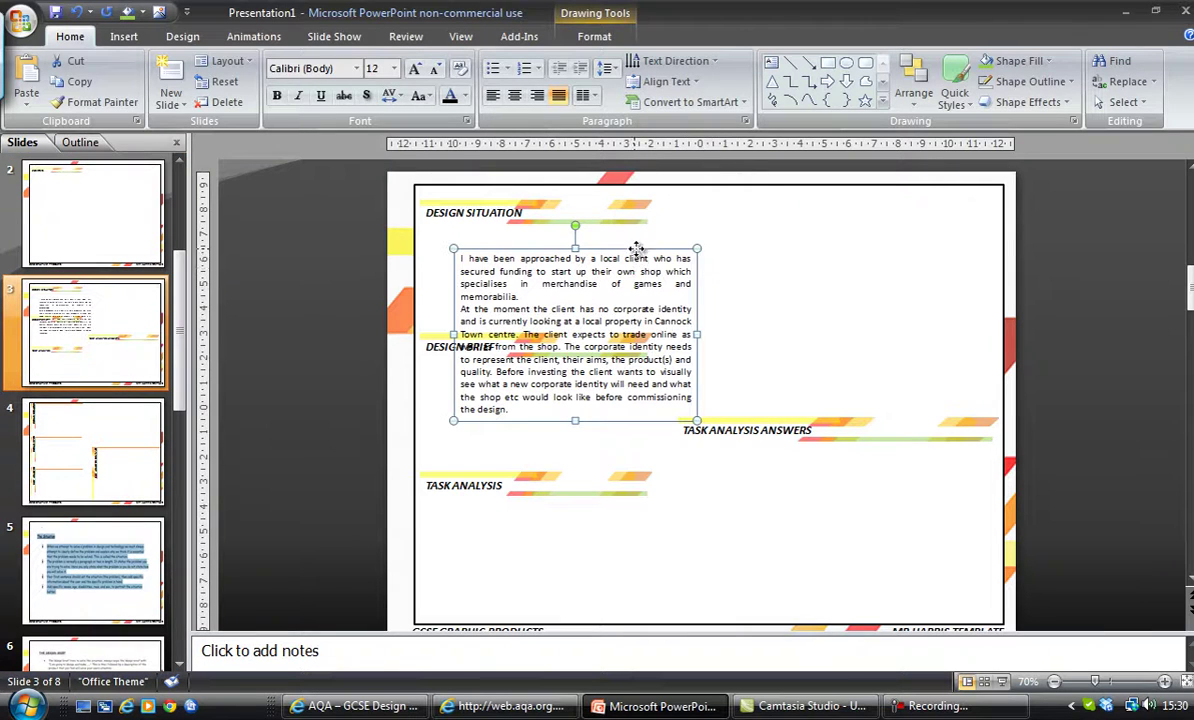
drag(636, 248, 600, 220)
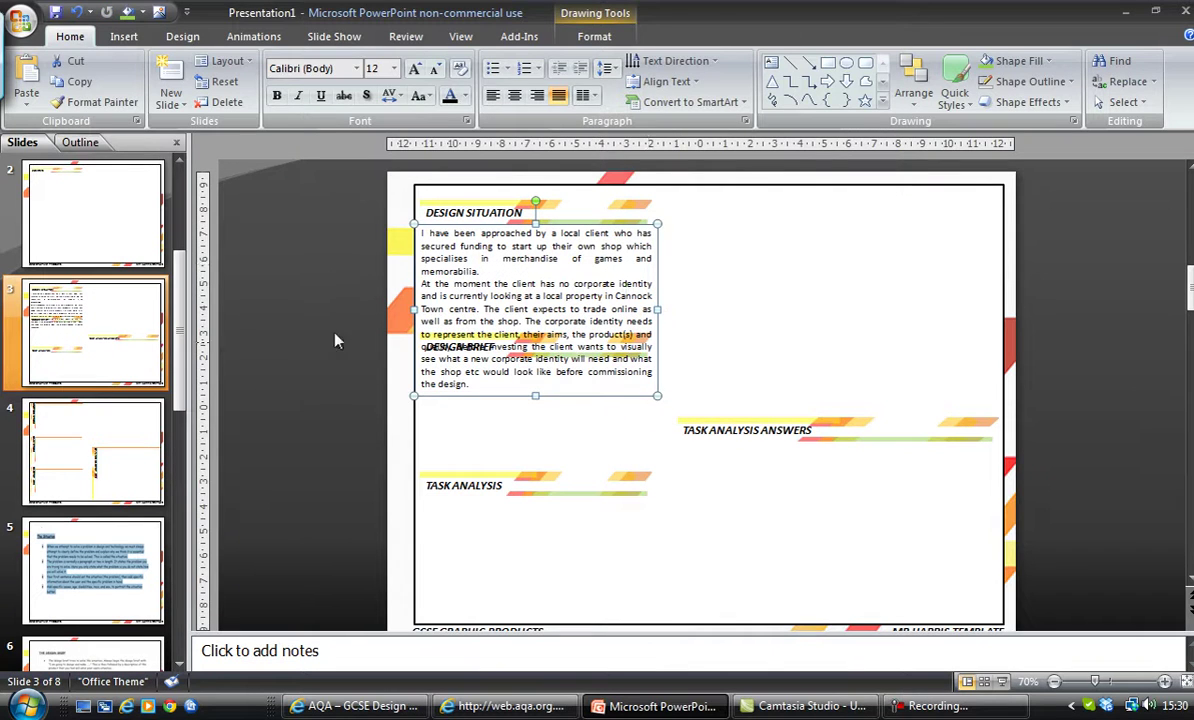
- Move the DESIGN BRIEF heading together with its coloured banner straight down to just below the last line of the situation text
drag(310, 297, 725, 424)
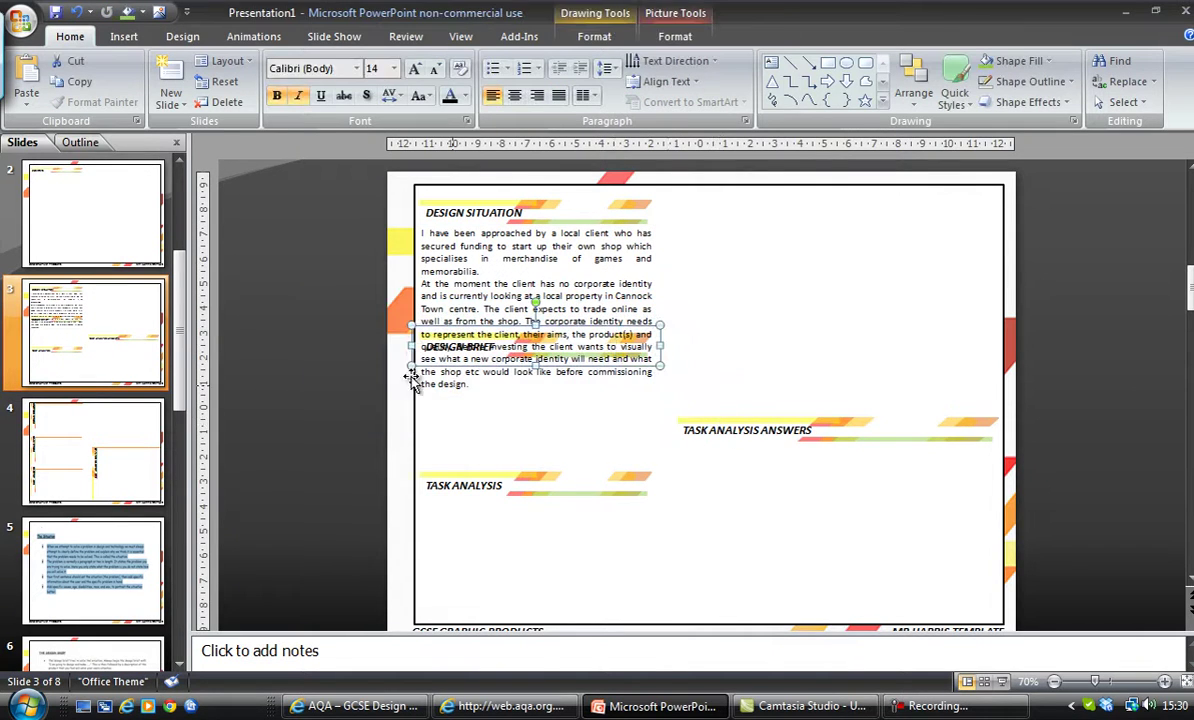
key(Right)
key(Right)
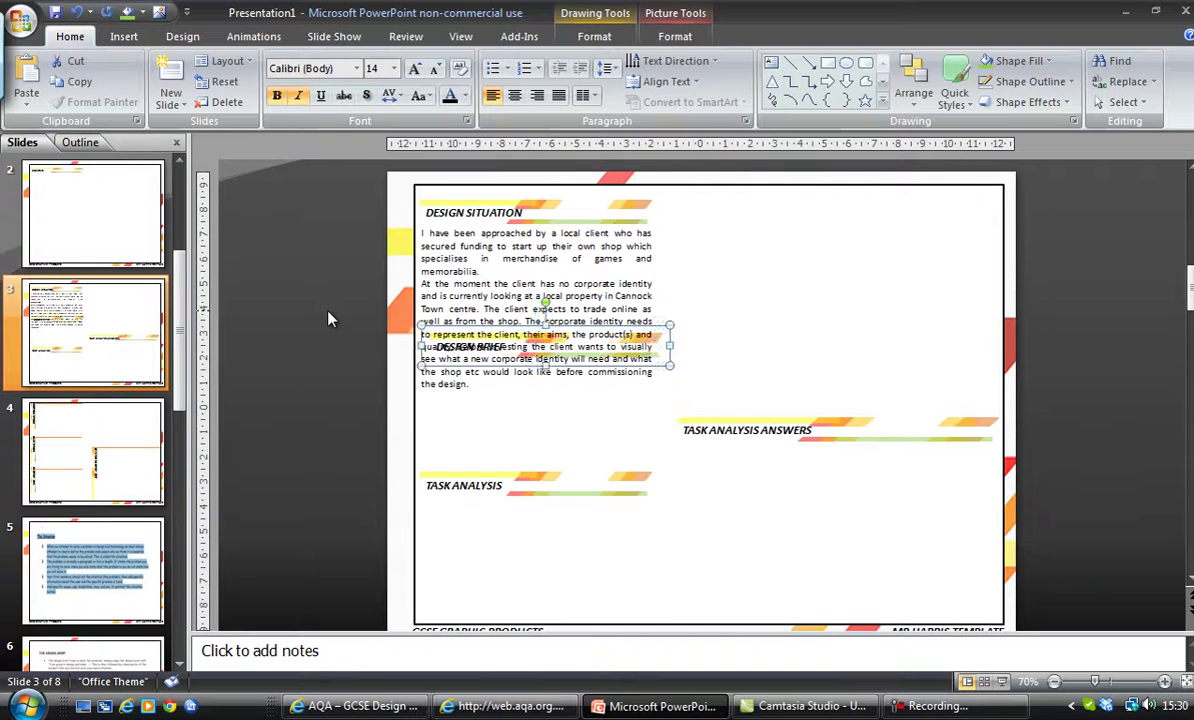
key(Down)
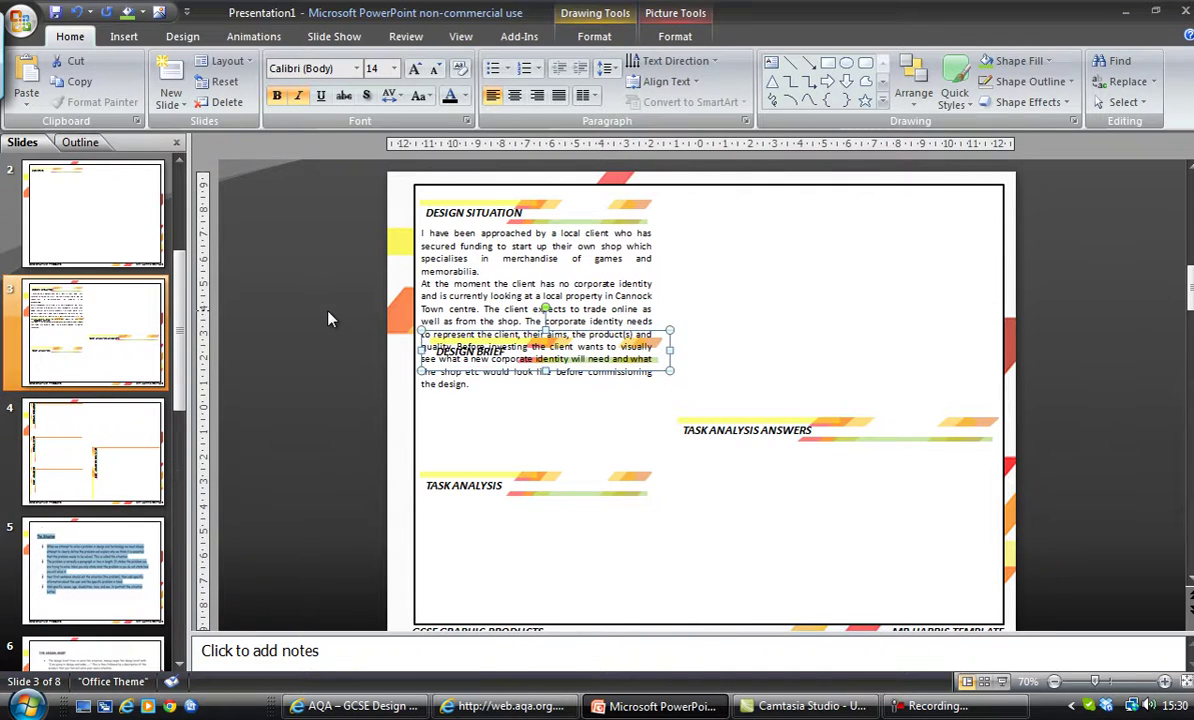
key(Left)
key(Left)
key(Down)
key(Down)
key(Down)
key(Down)
key(Down)
key(Down)
key(Down)
key(Down)
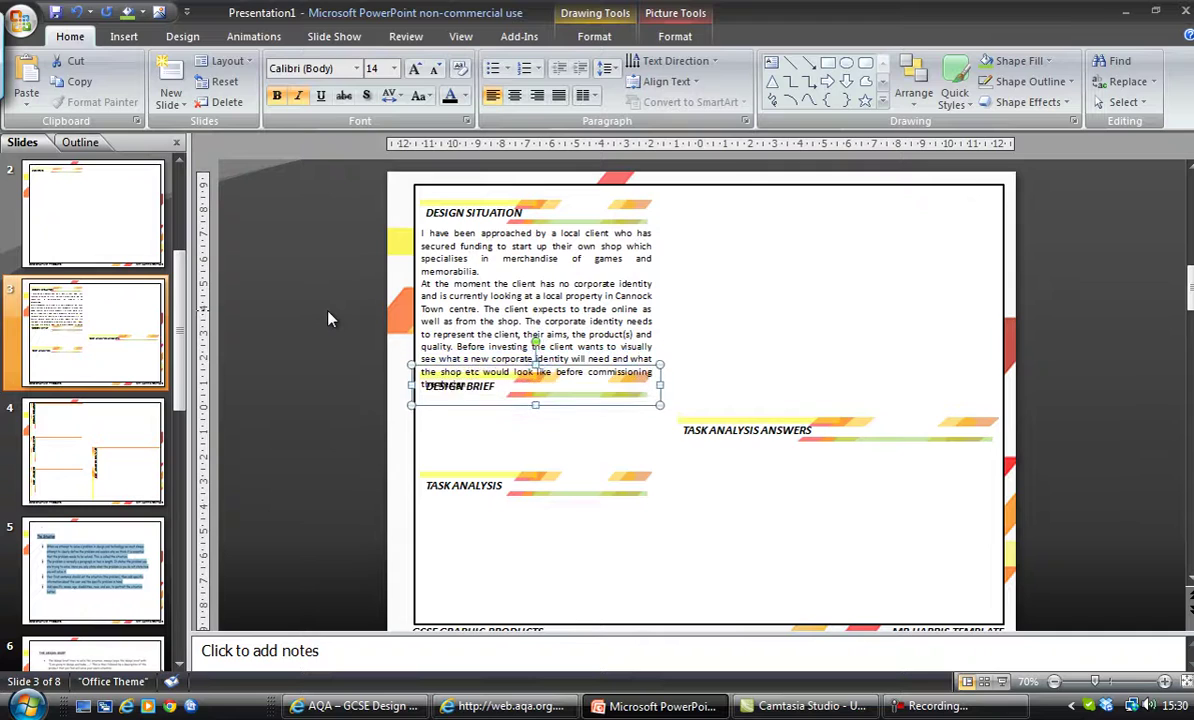
key(Down)
key(Down)
key(Down)
key(Down)
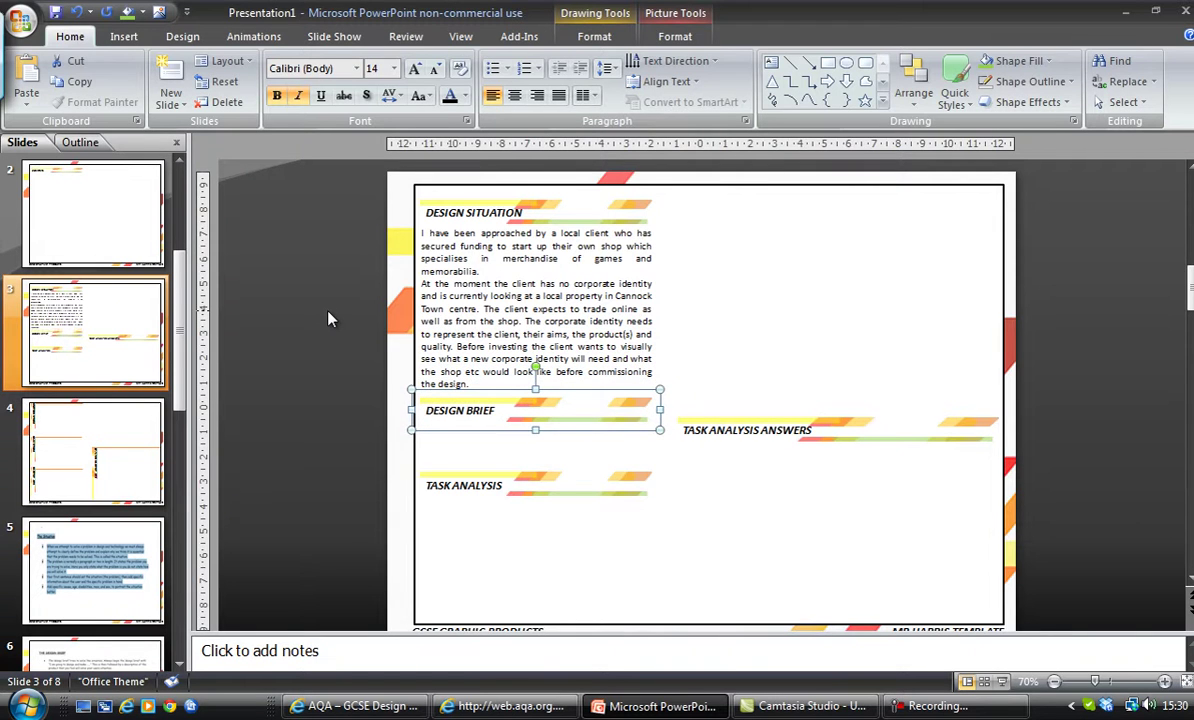
key(Up)
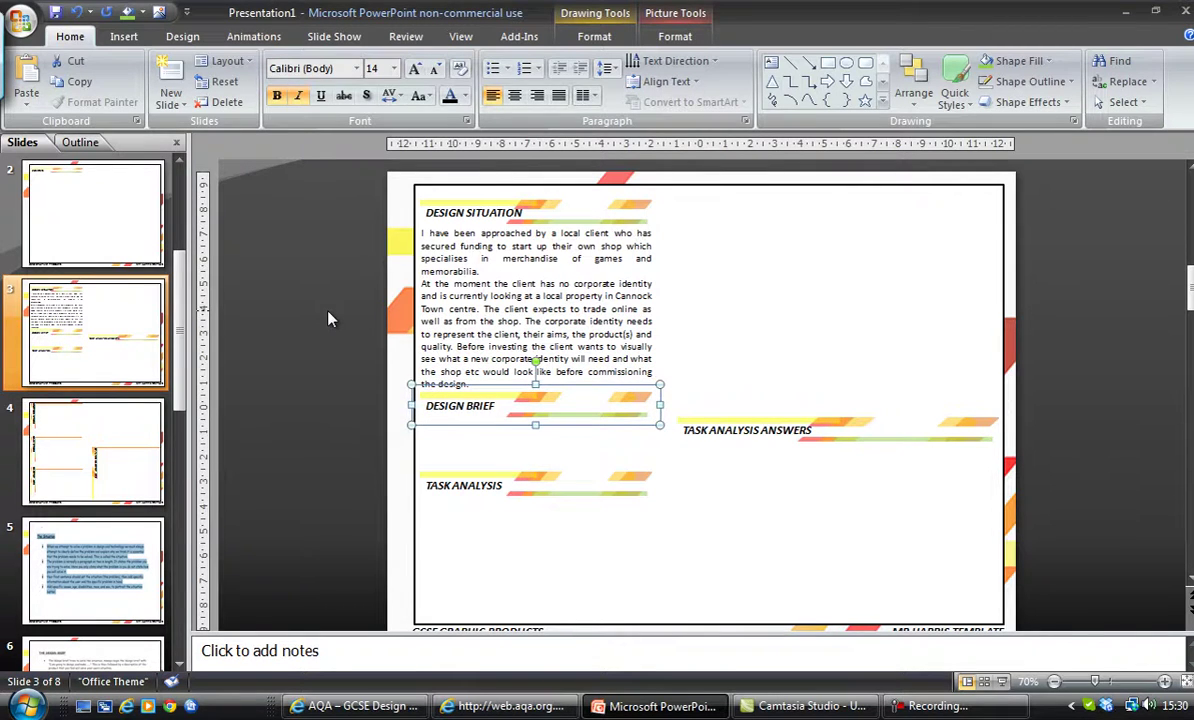
click(287, 352)
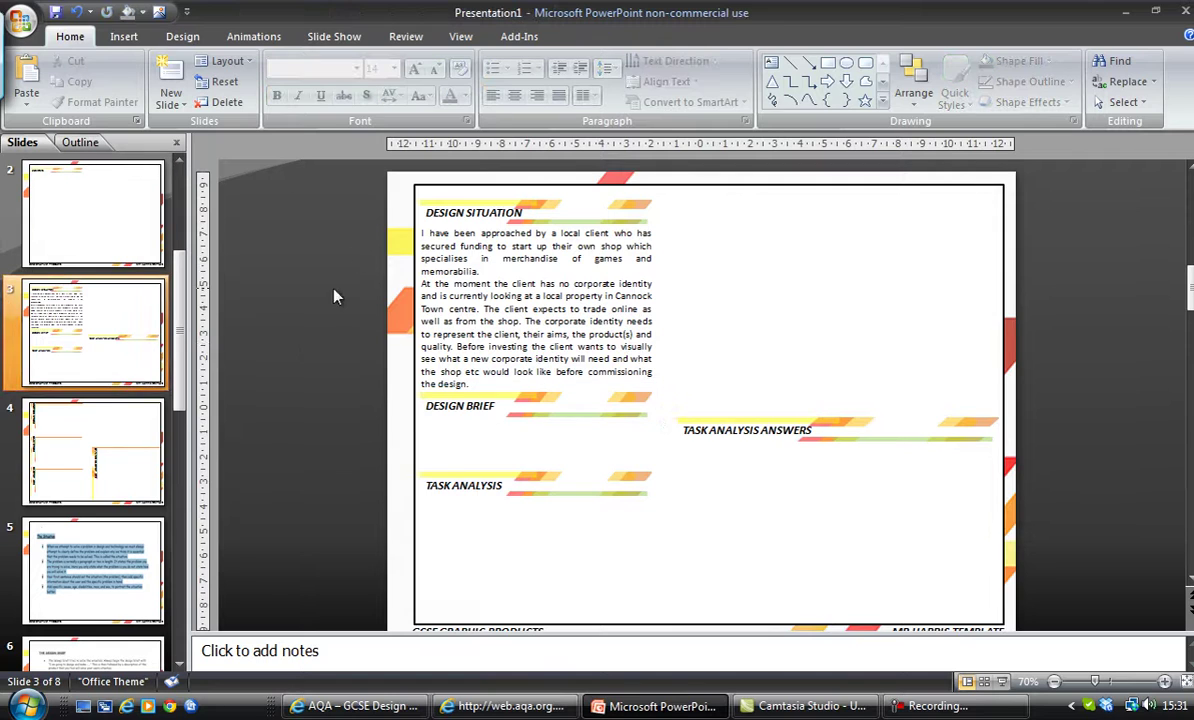